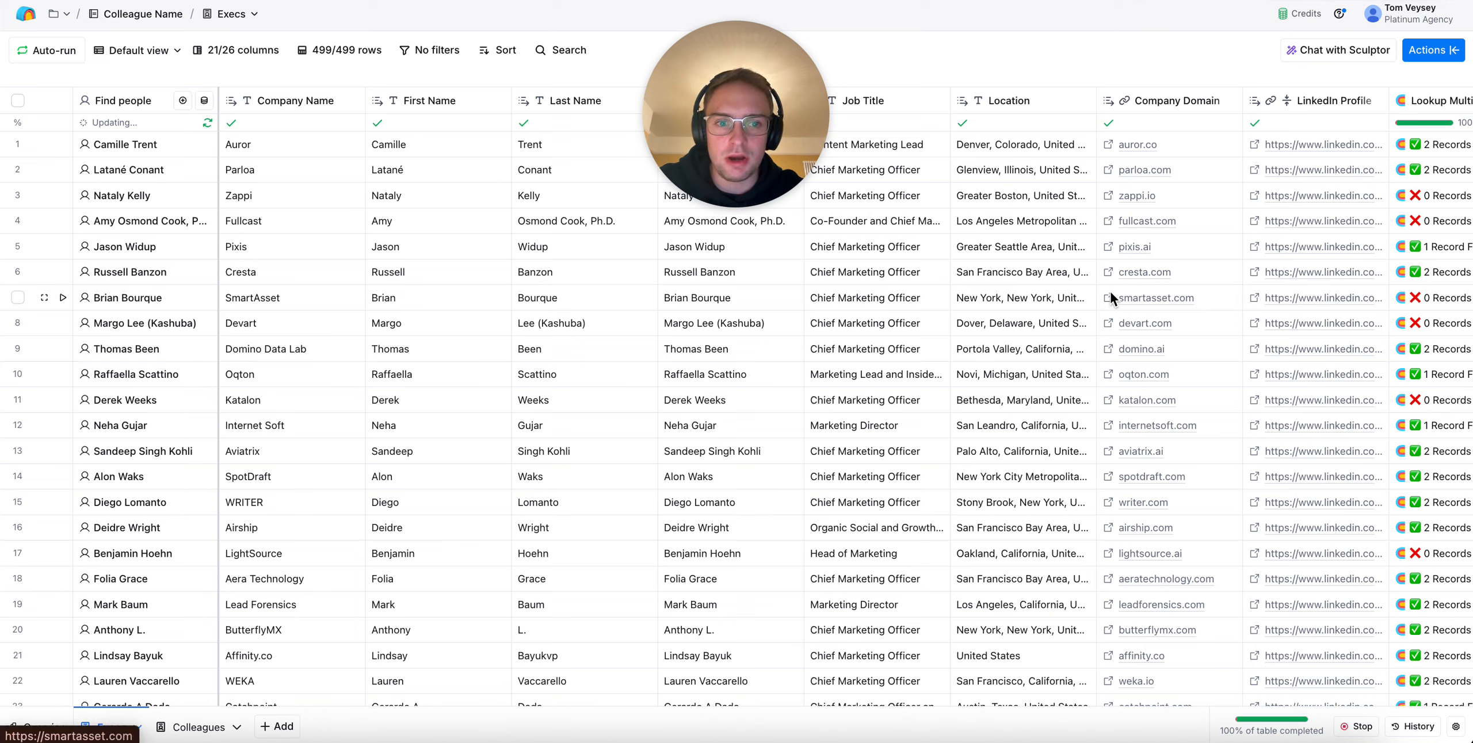
Search the available actions for "find people", review the matching sources and enrichments, and close the action list
left_click(1432, 50)
type("find people")
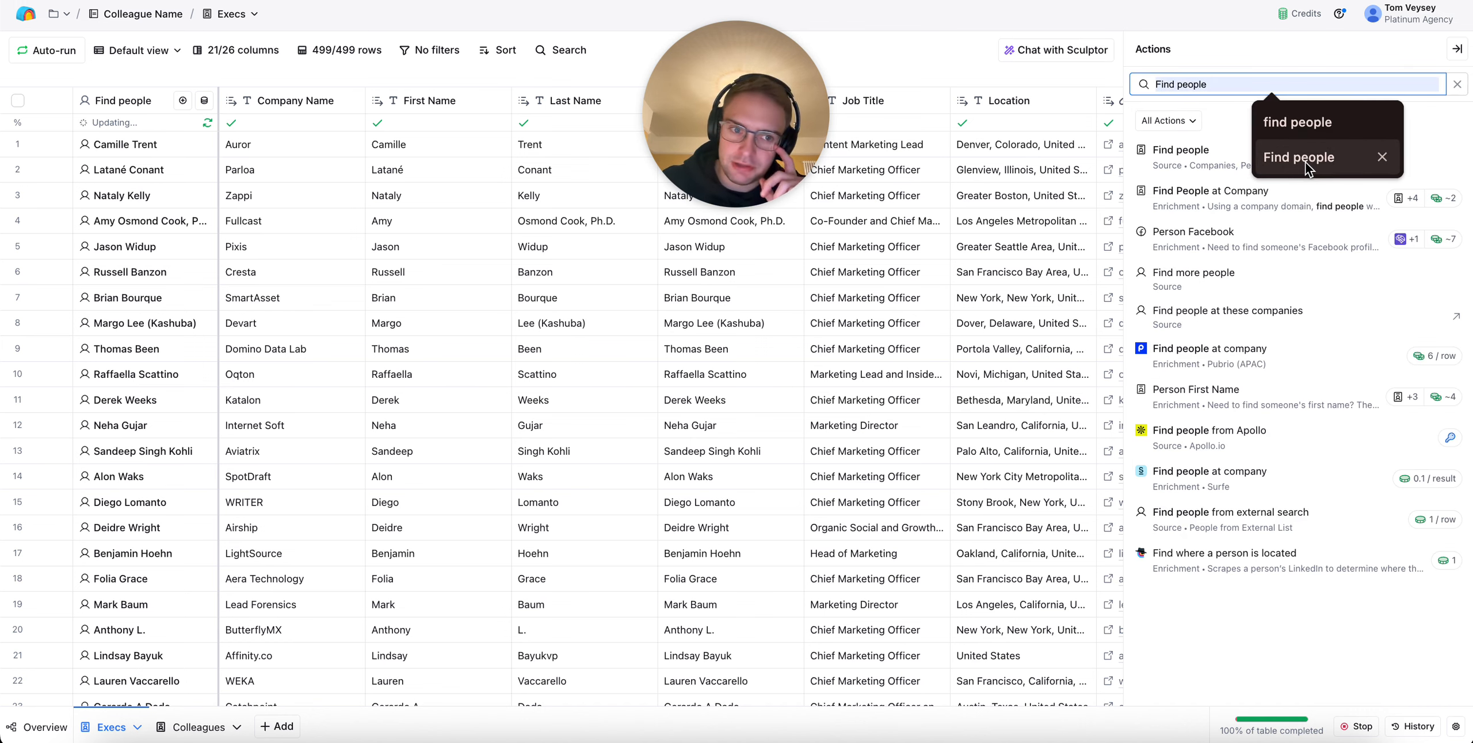
left_click(1458, 48)
left_click(1458, 49)
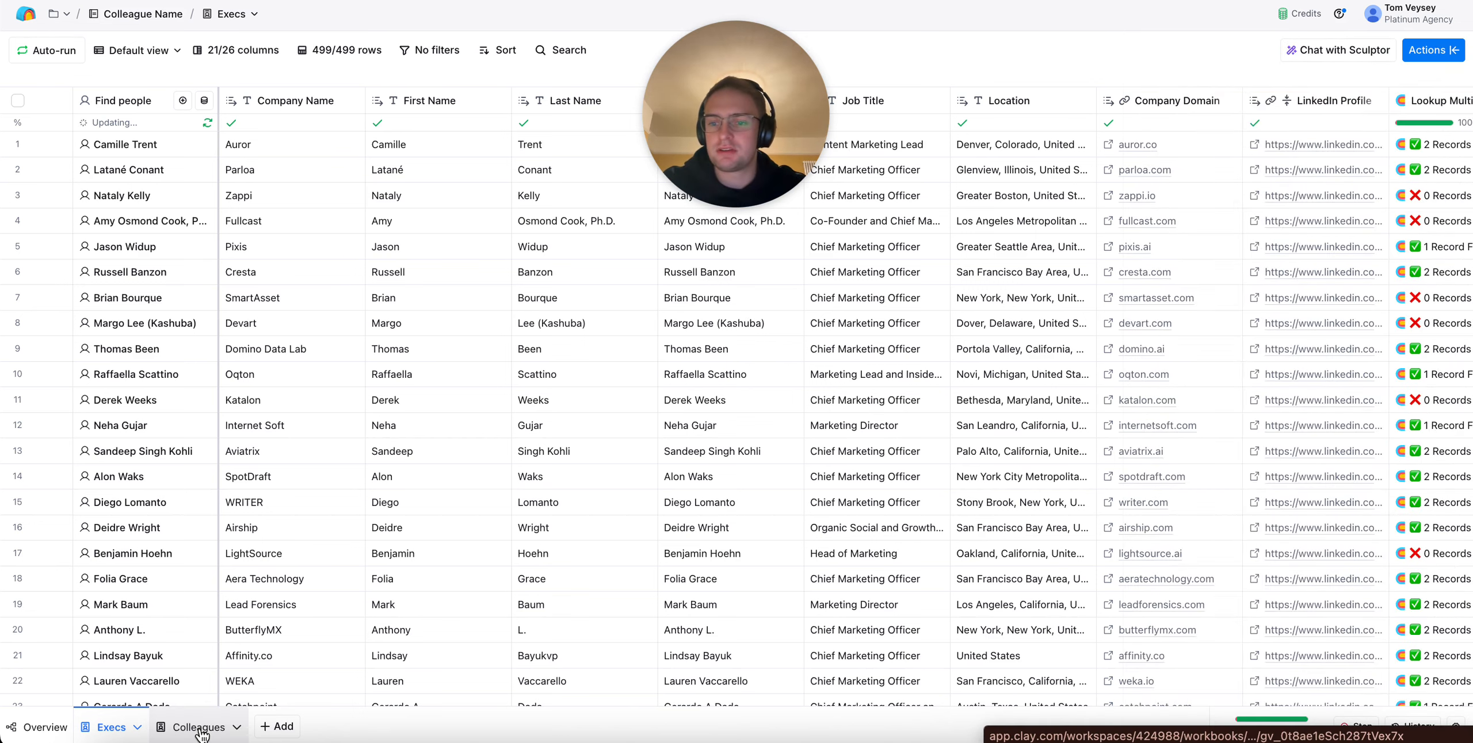
Open the Colleagues table and examine the job titles of the people found at each company
left_click(199, 728)
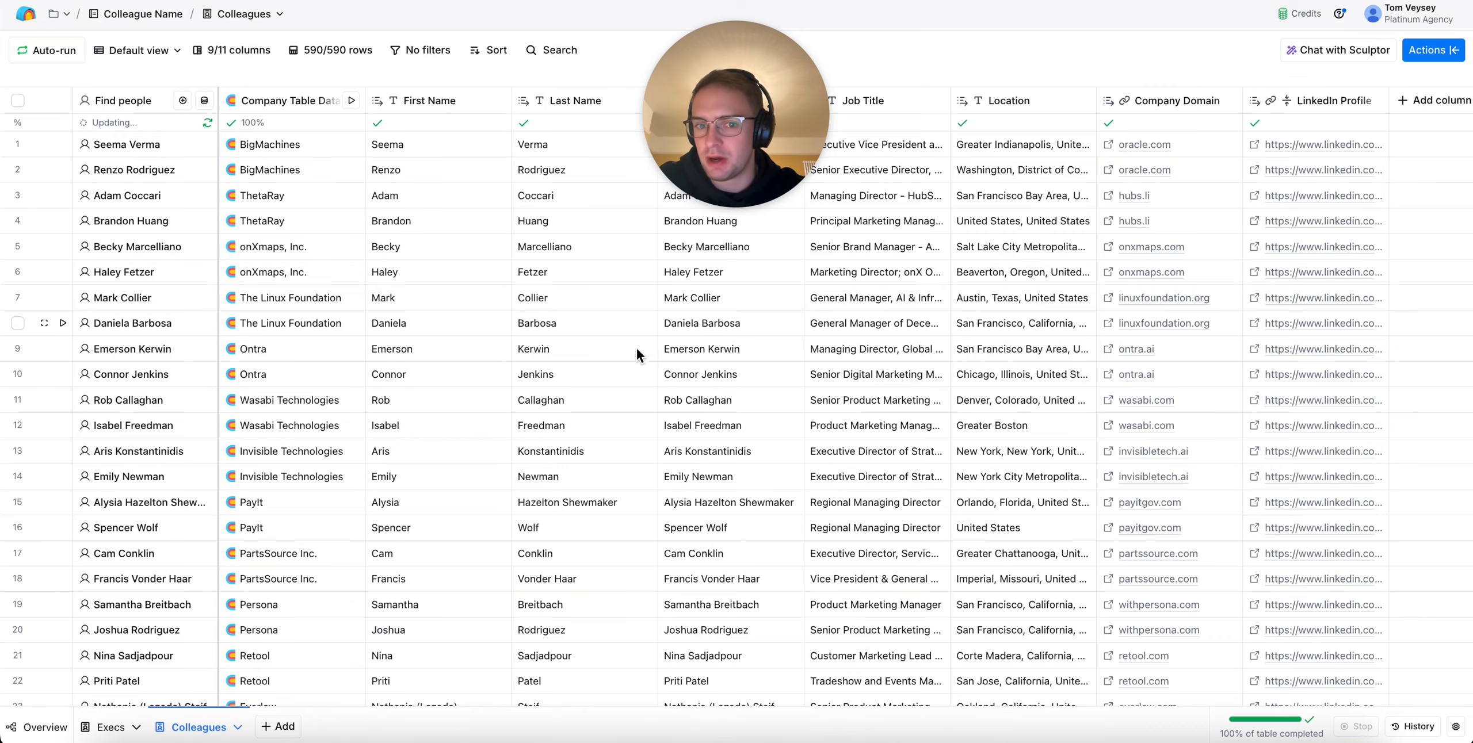
left_click(850, 374)
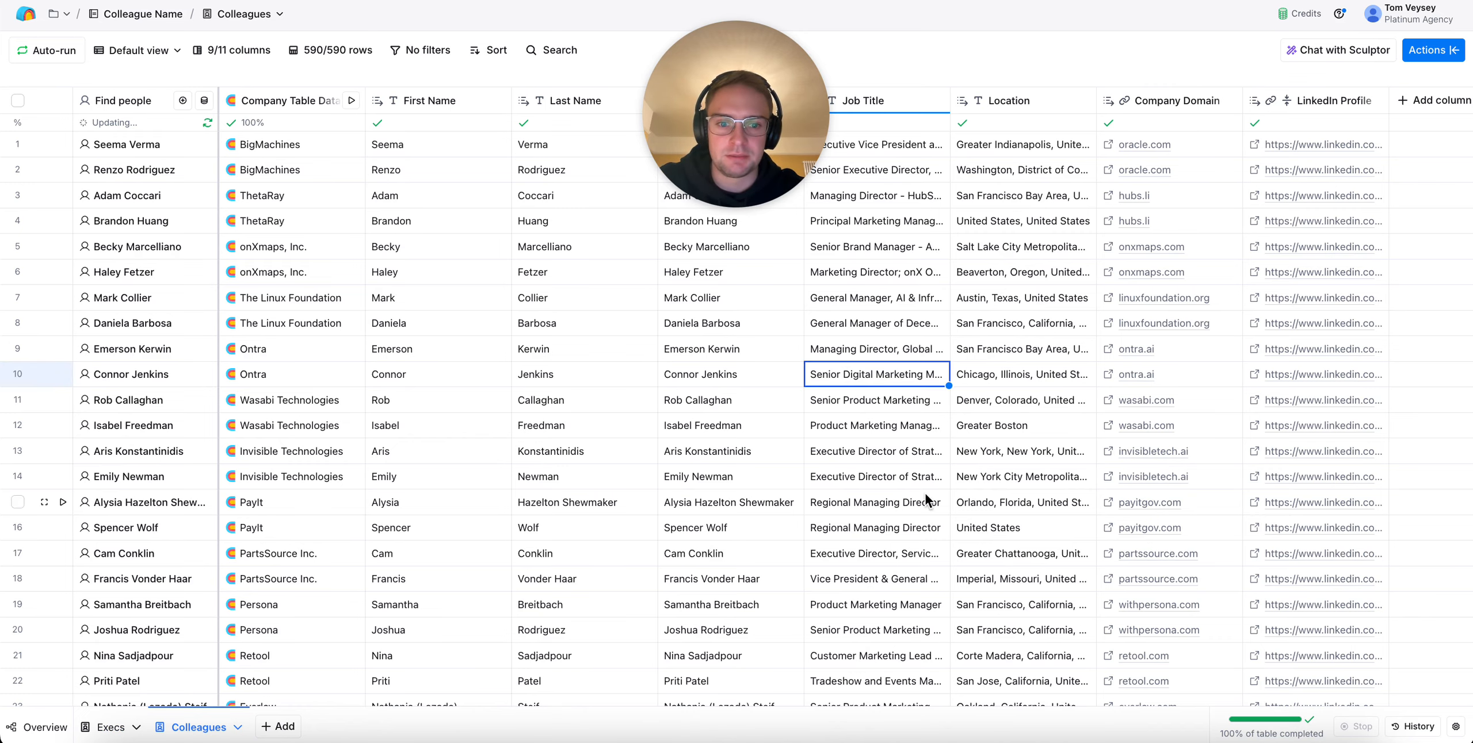
scroll(840, 400, "down", 2)
scroll(886, 322, "down", 8)
left_click(890, 355)
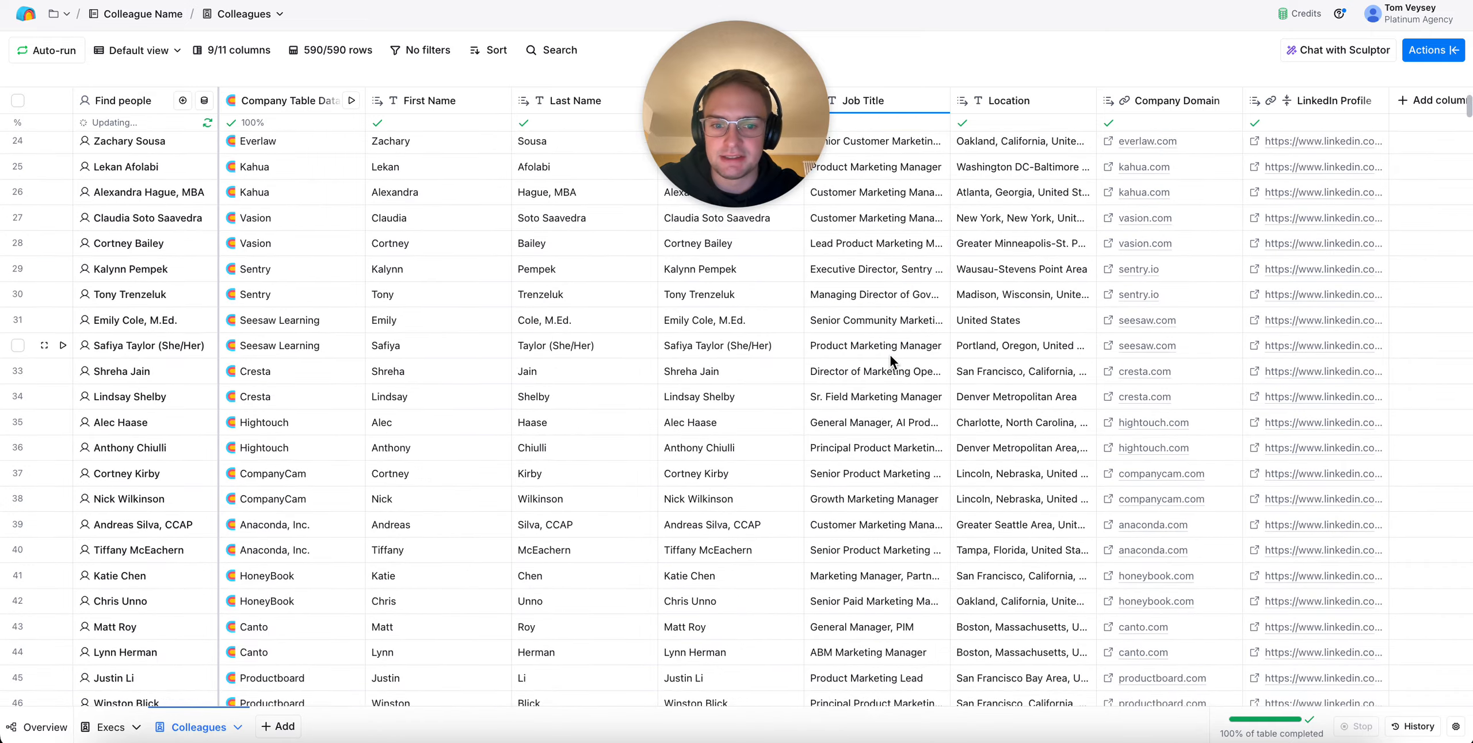
scroll(890, 354, "down", 1)
scroll(890, 354, "up", 6)
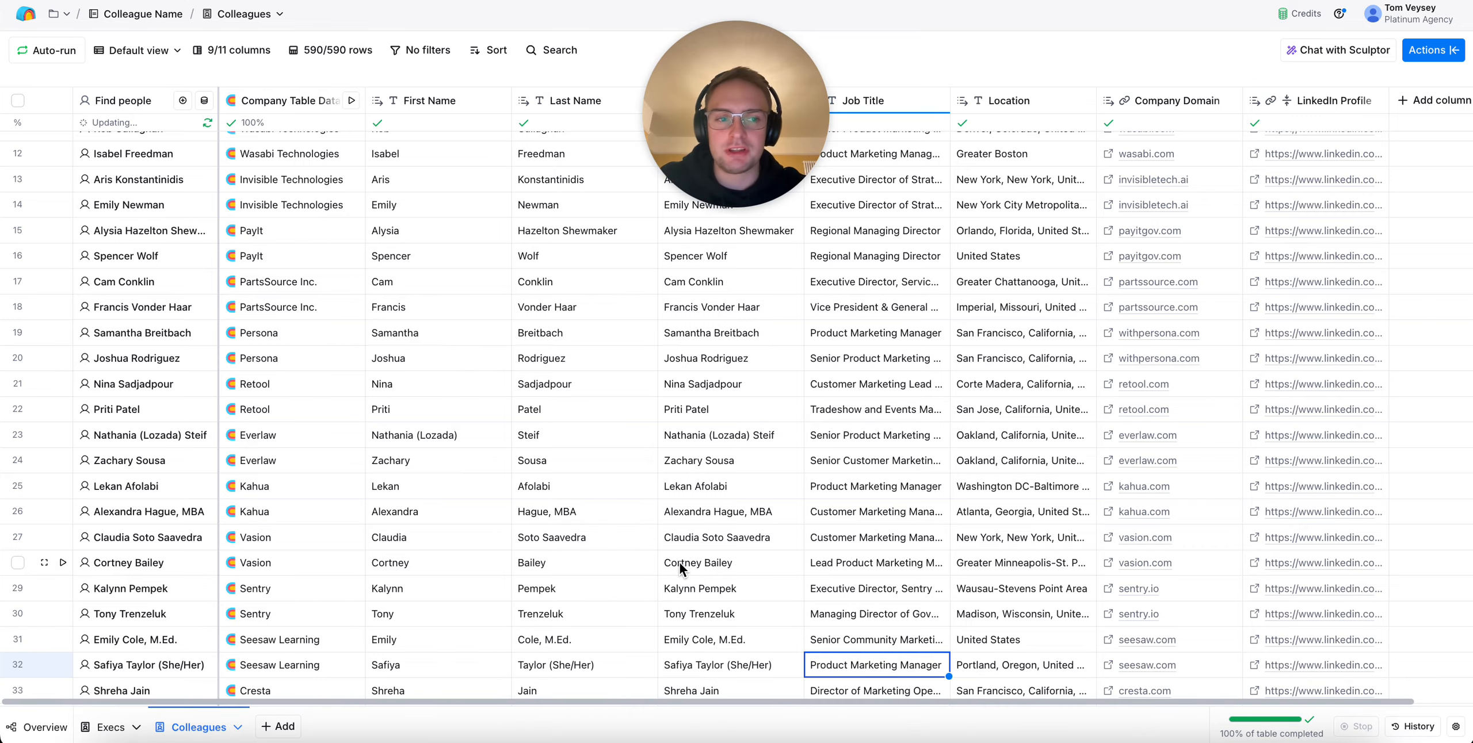
scroll(679, 561, "up", 5)
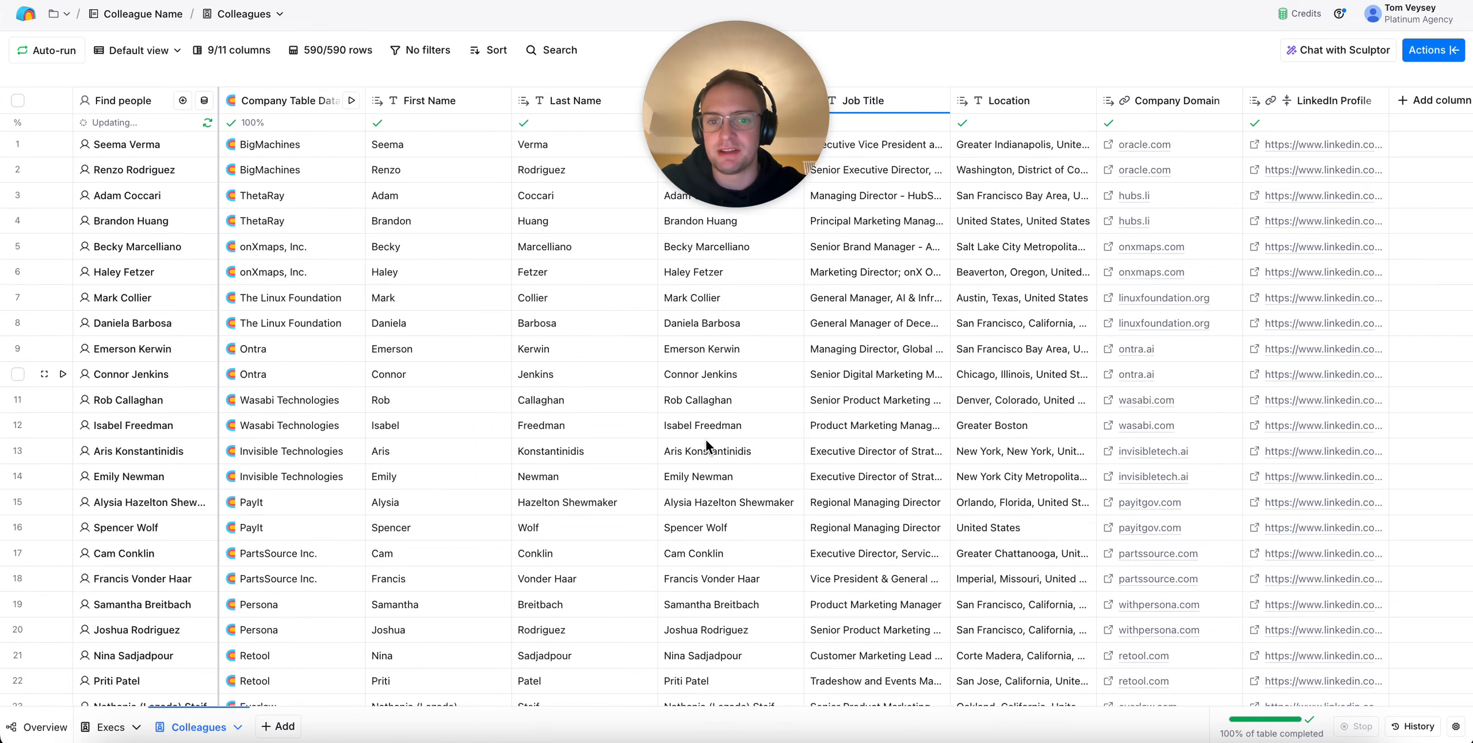
In the Execs table, review the column mapping and limit of the Lookup Multiple Rows in Other Table column, then close its settings
left_click(111, 731)
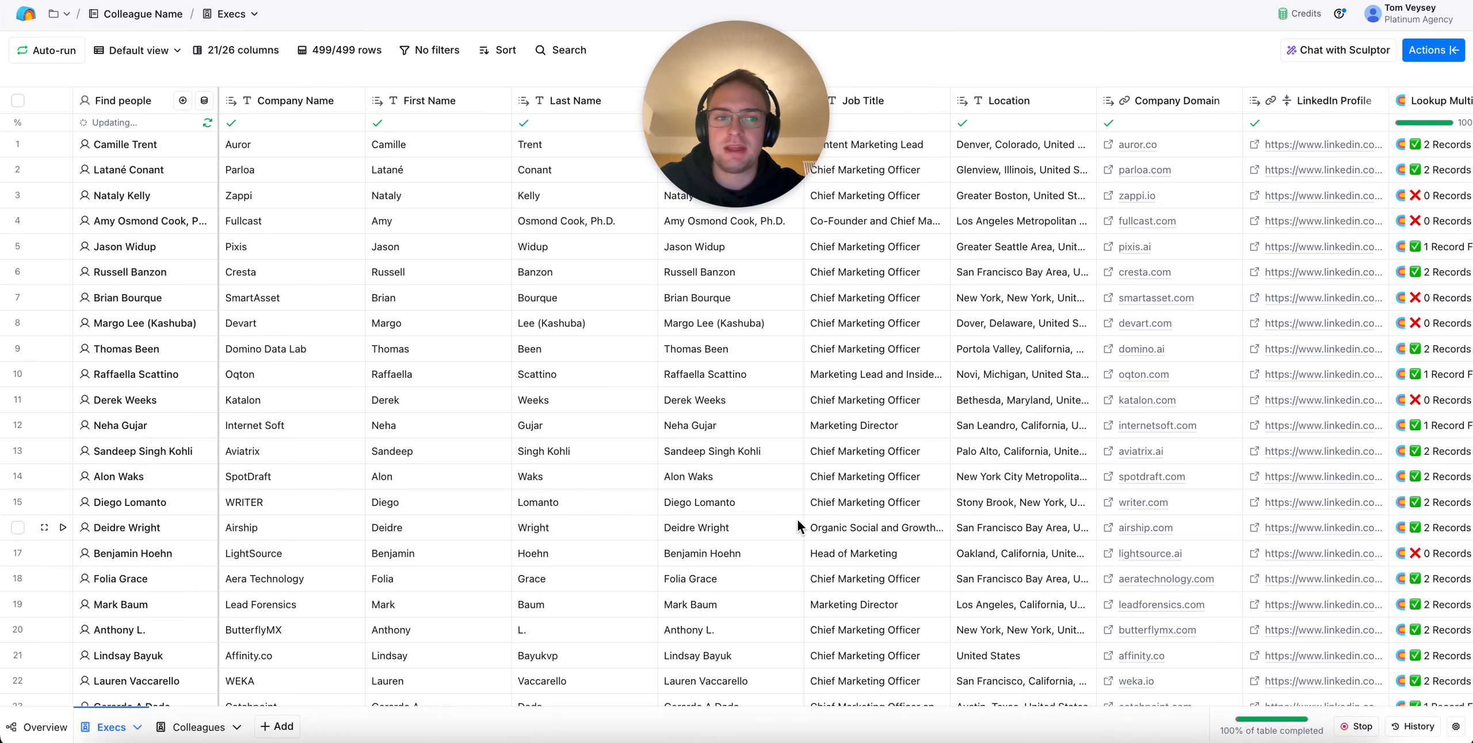
scroll(797, 519, "right", 5)
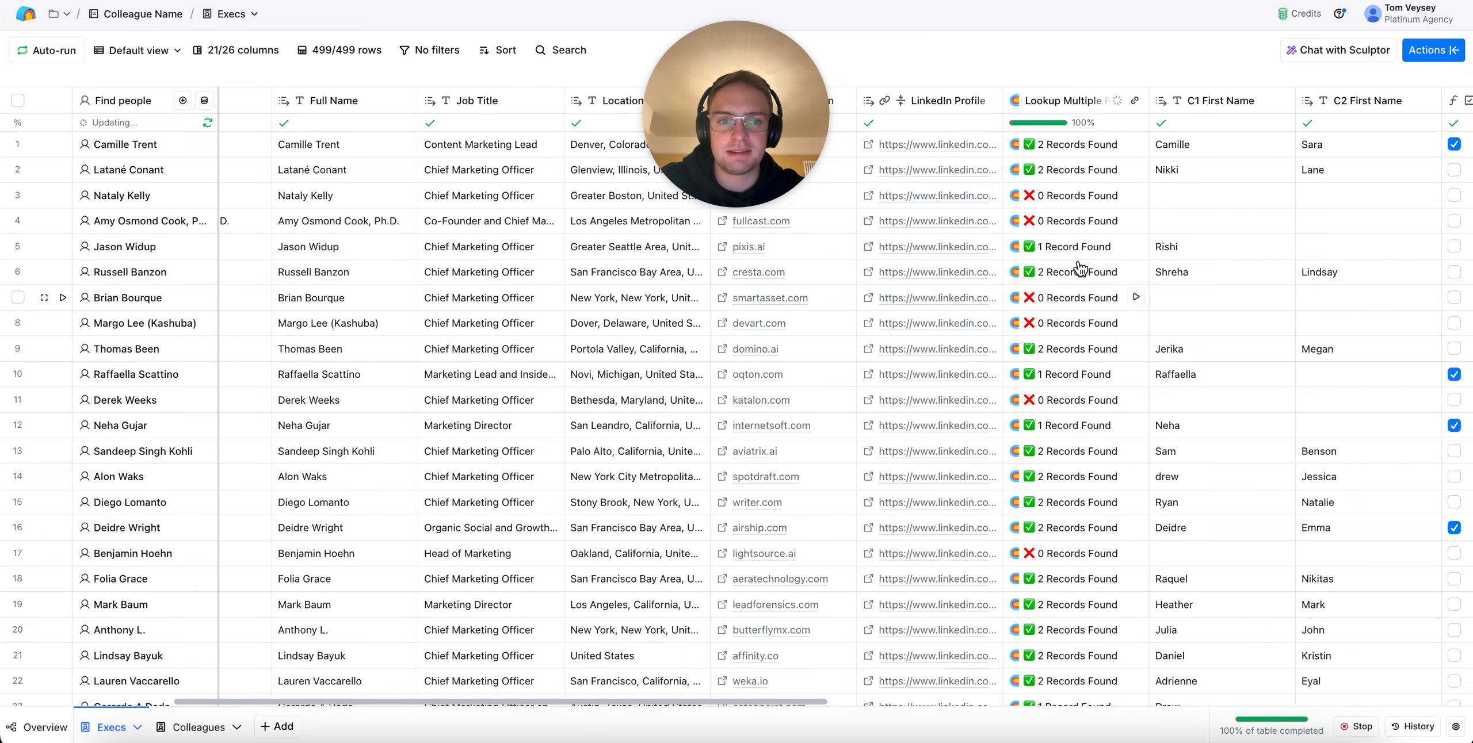
left_click(1057, 101)
left_click(1092, 179)
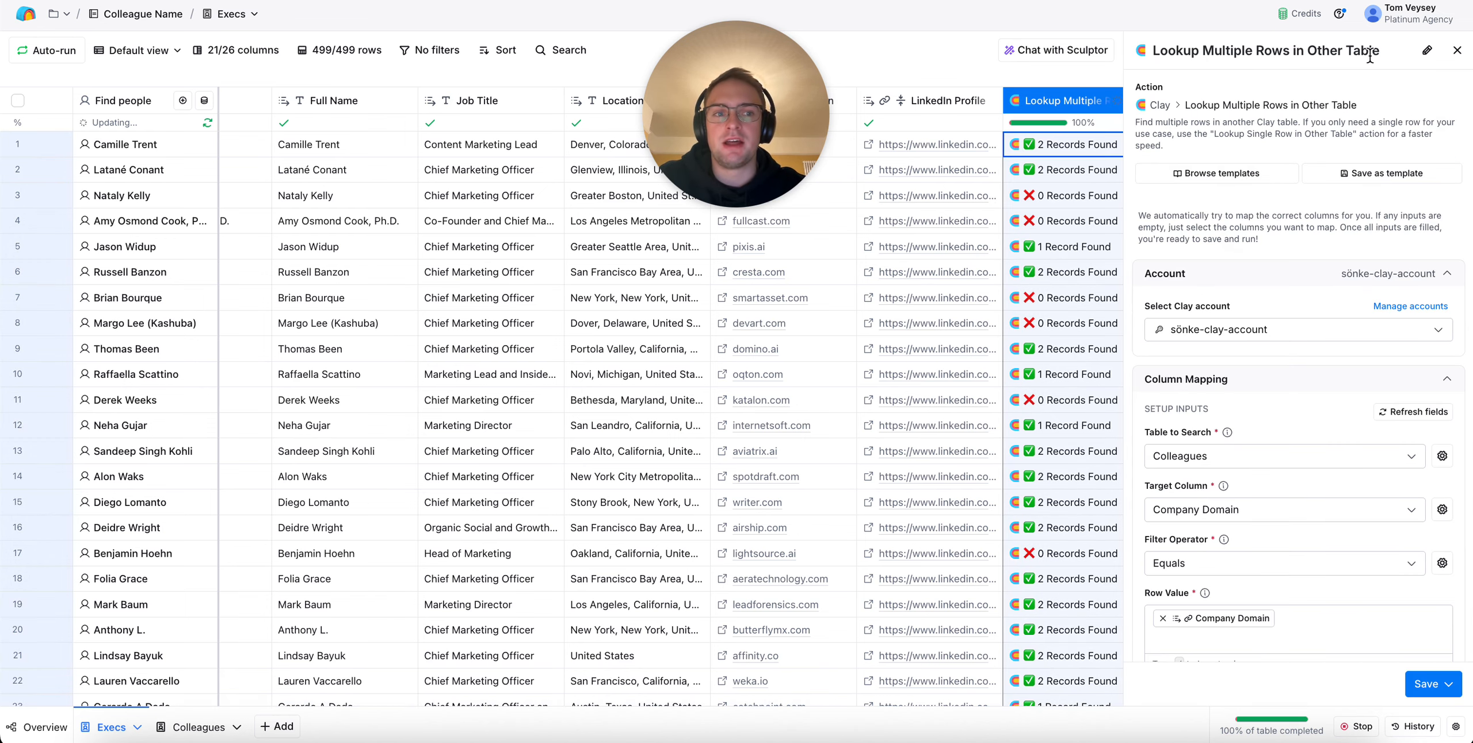
scroll(1414, 315, "down", 3)
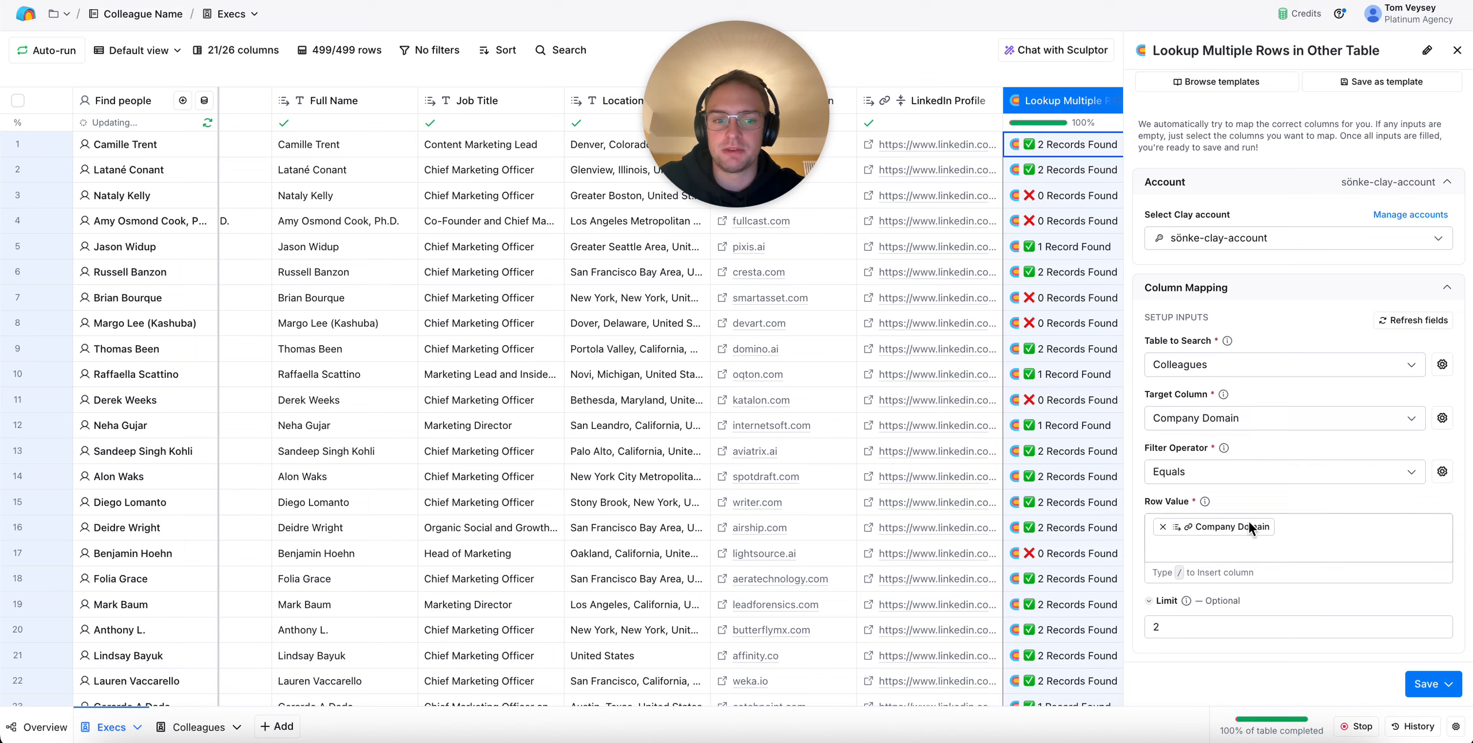
mouse_move(1249, 523)
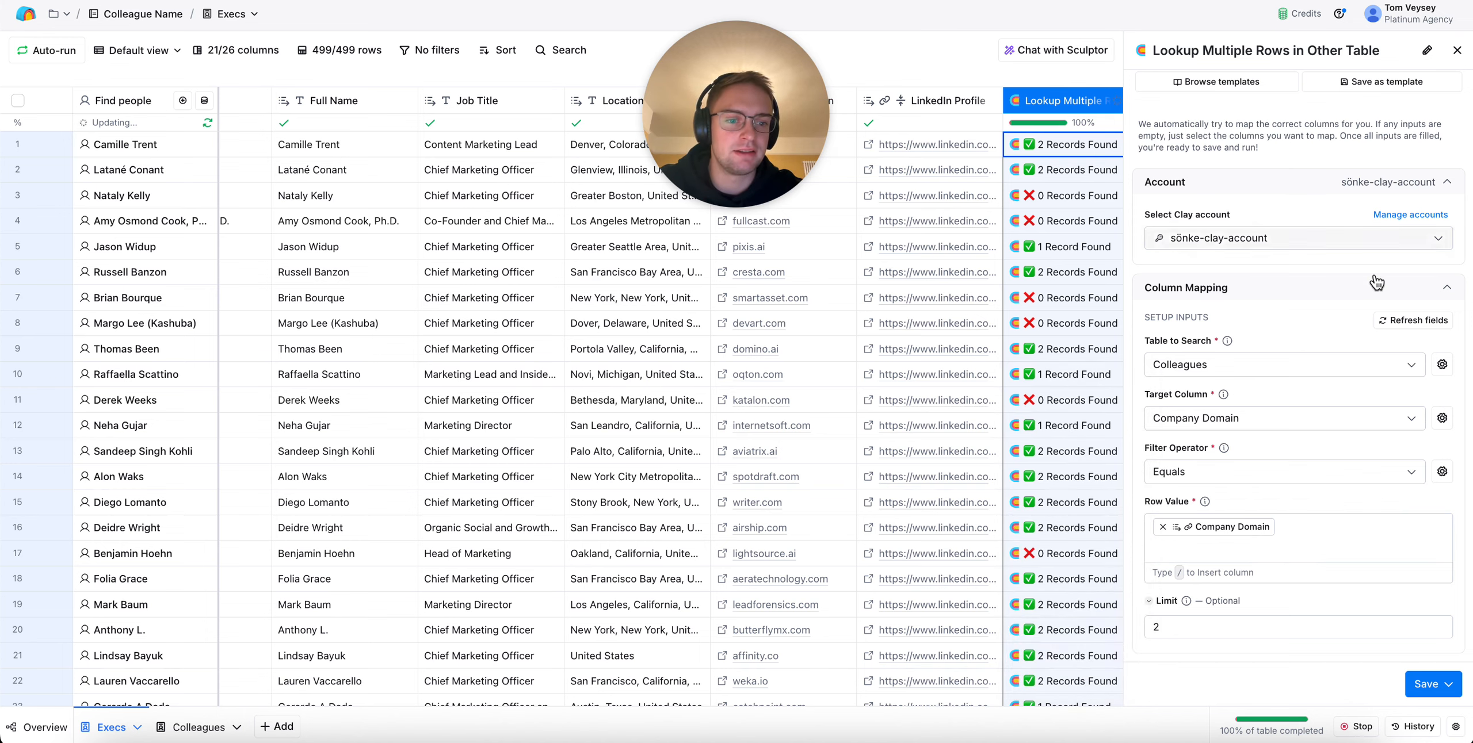
scroll(1377, 282, "down", 3)
left_click(1457, 50)
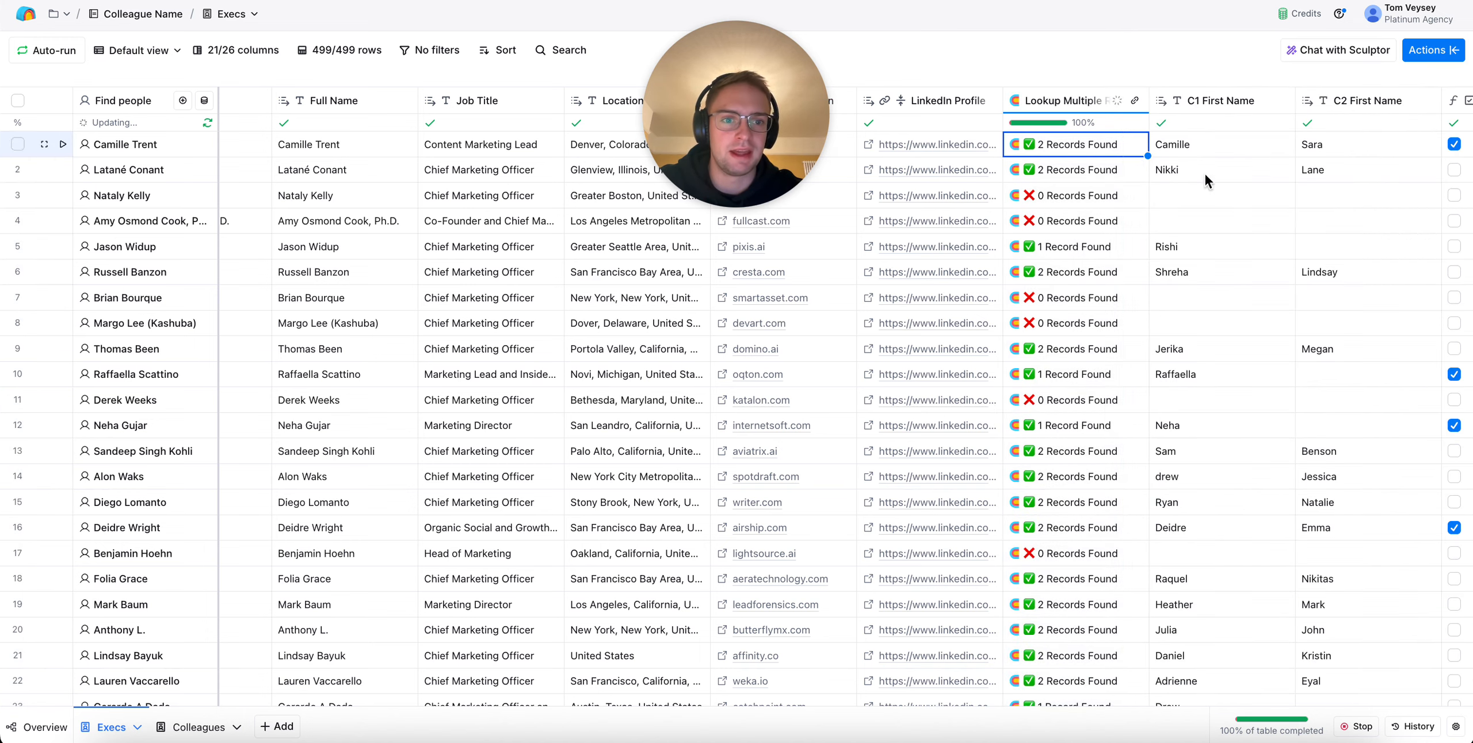
Inspect the first row's lookup result, expanding both colleague records in the cell details, and close them
scroll(1094, 167, "right", 5)
left_click(917, 150)
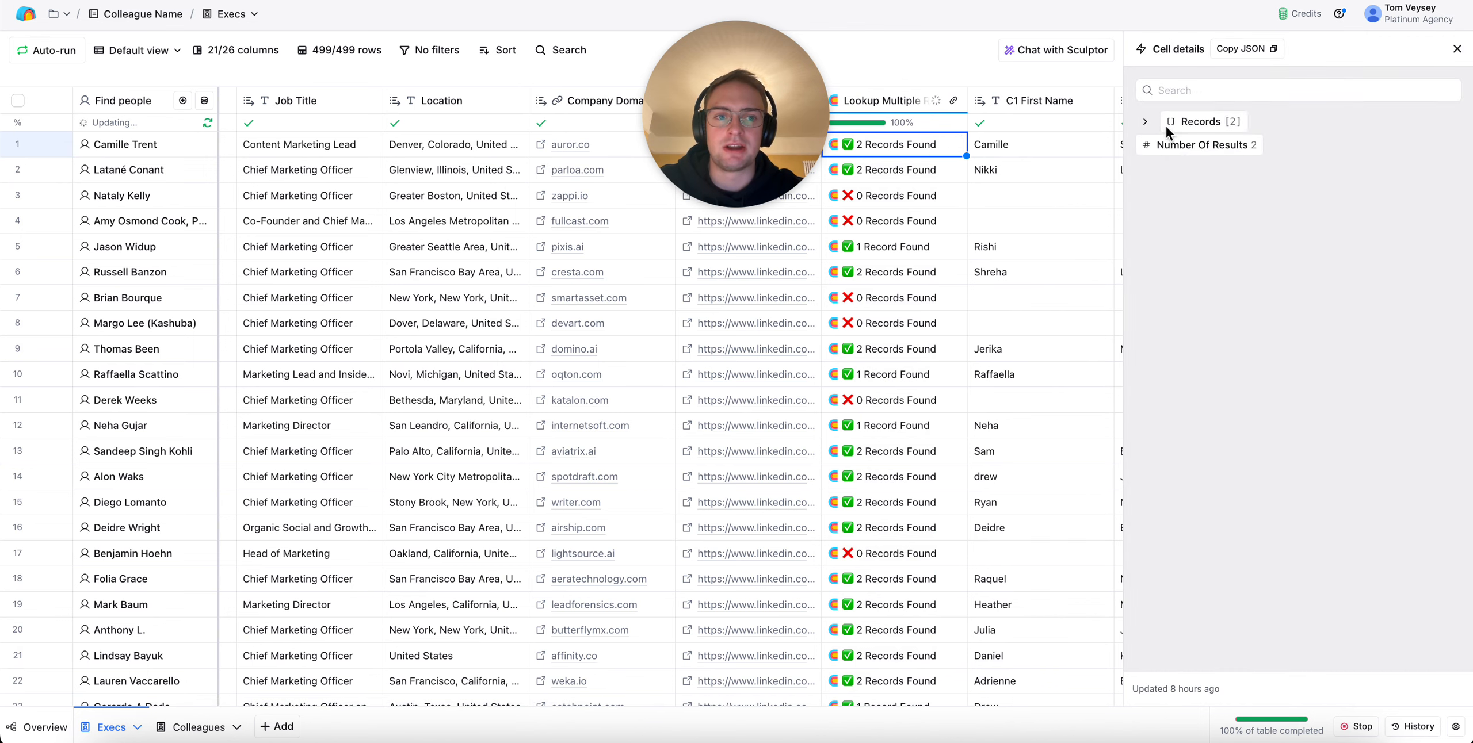
left_click(1189, 123)
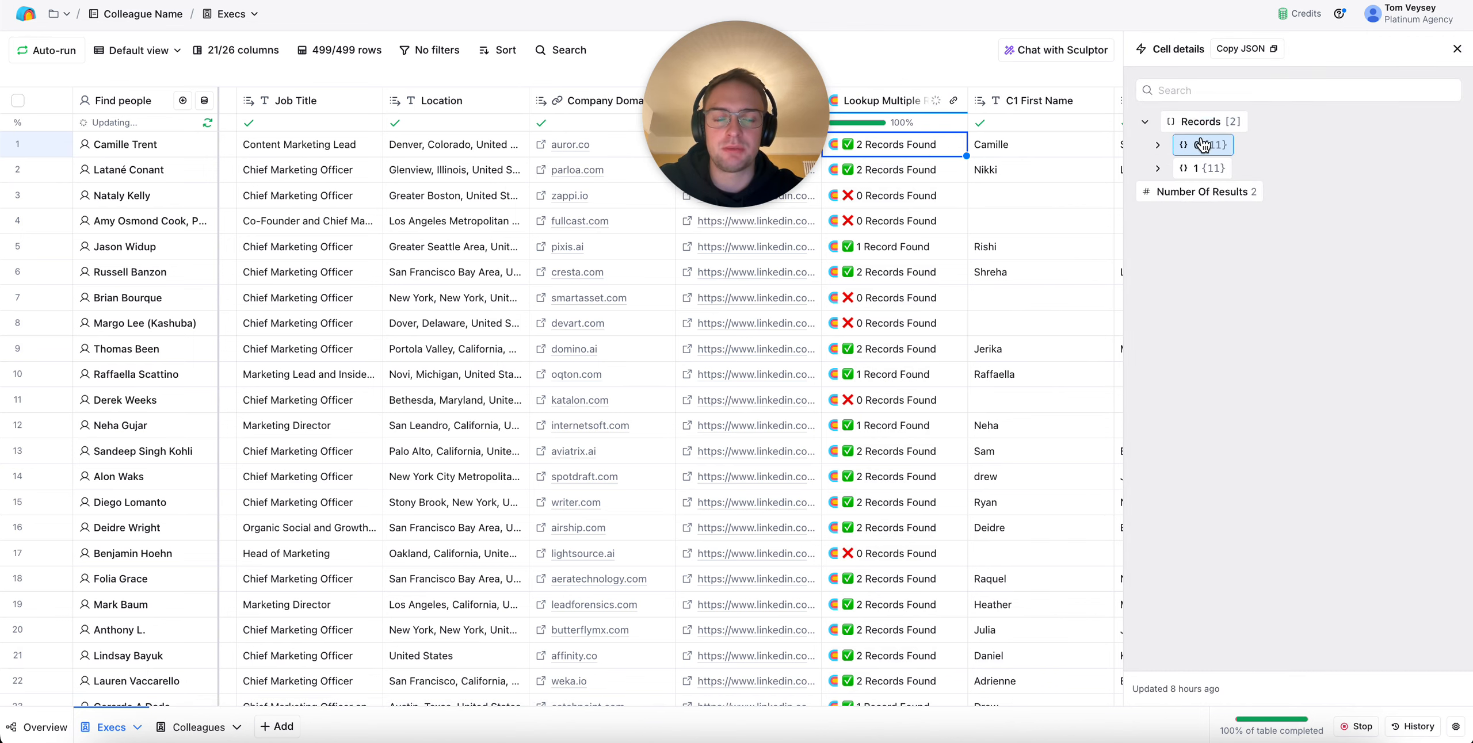
left_click(1203, 145)
left_click(1203, 148)
left_click(1202, 168)
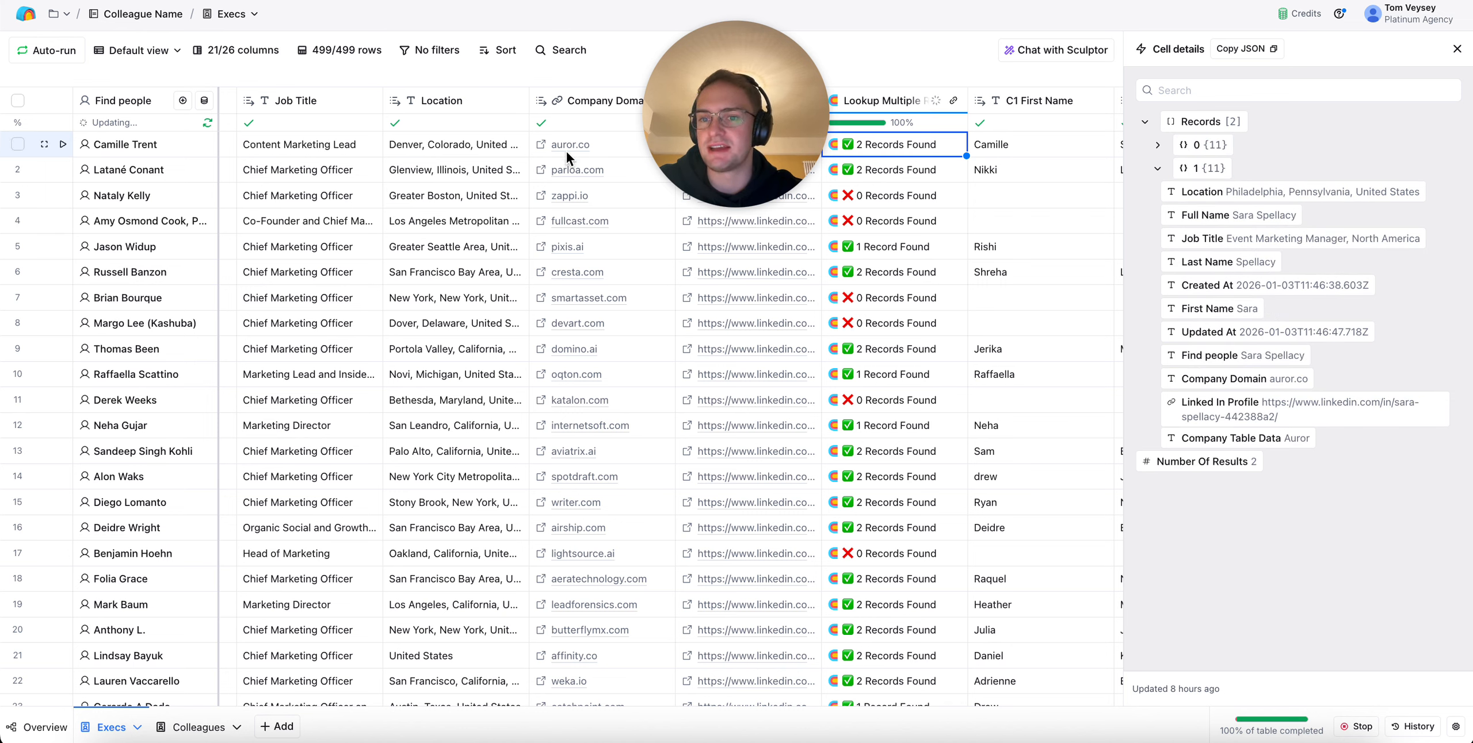
left_click(1457, 48)
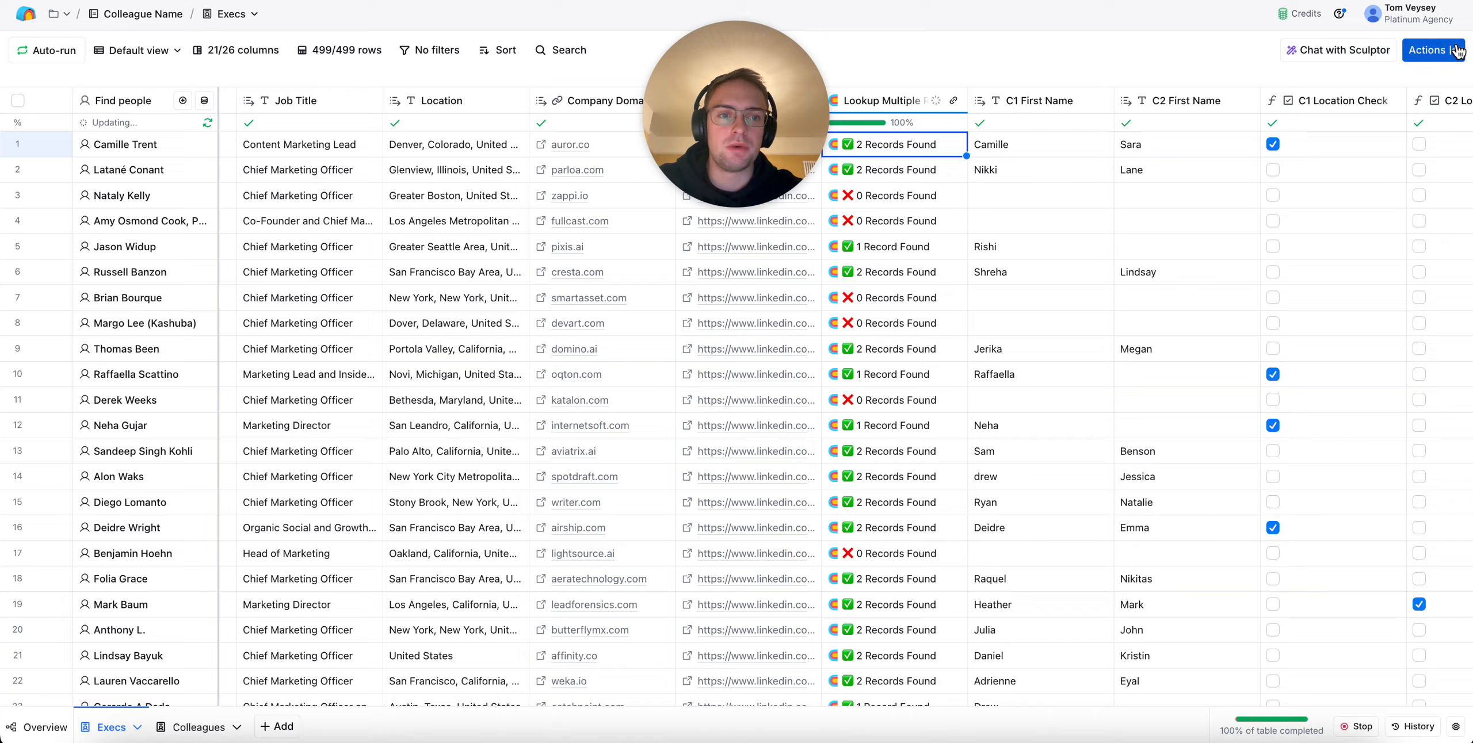
Reopen the first row's lookup details and examine the fields of record 0, including location and first name
scroll(1160, 191, "left", 3)
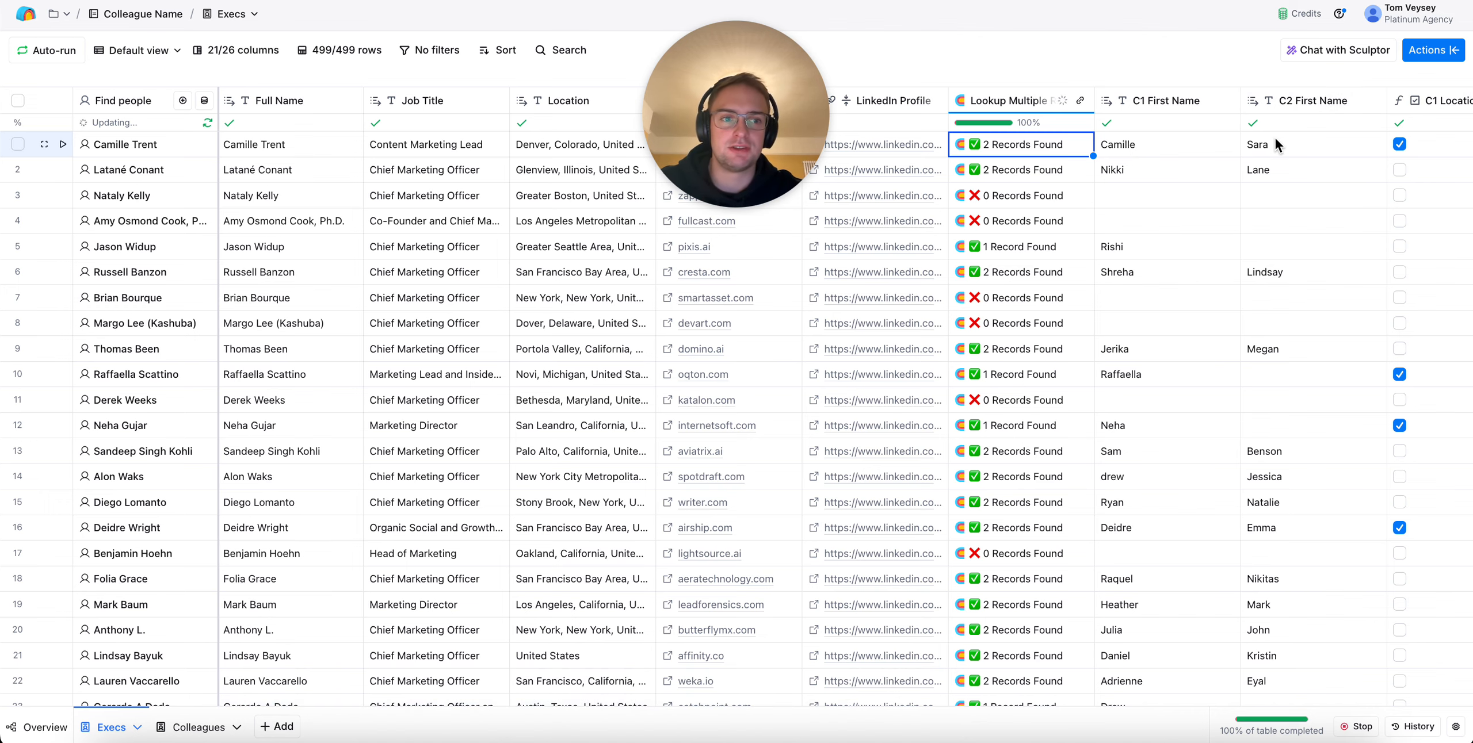
scroll(1275, 144, "left", 2)
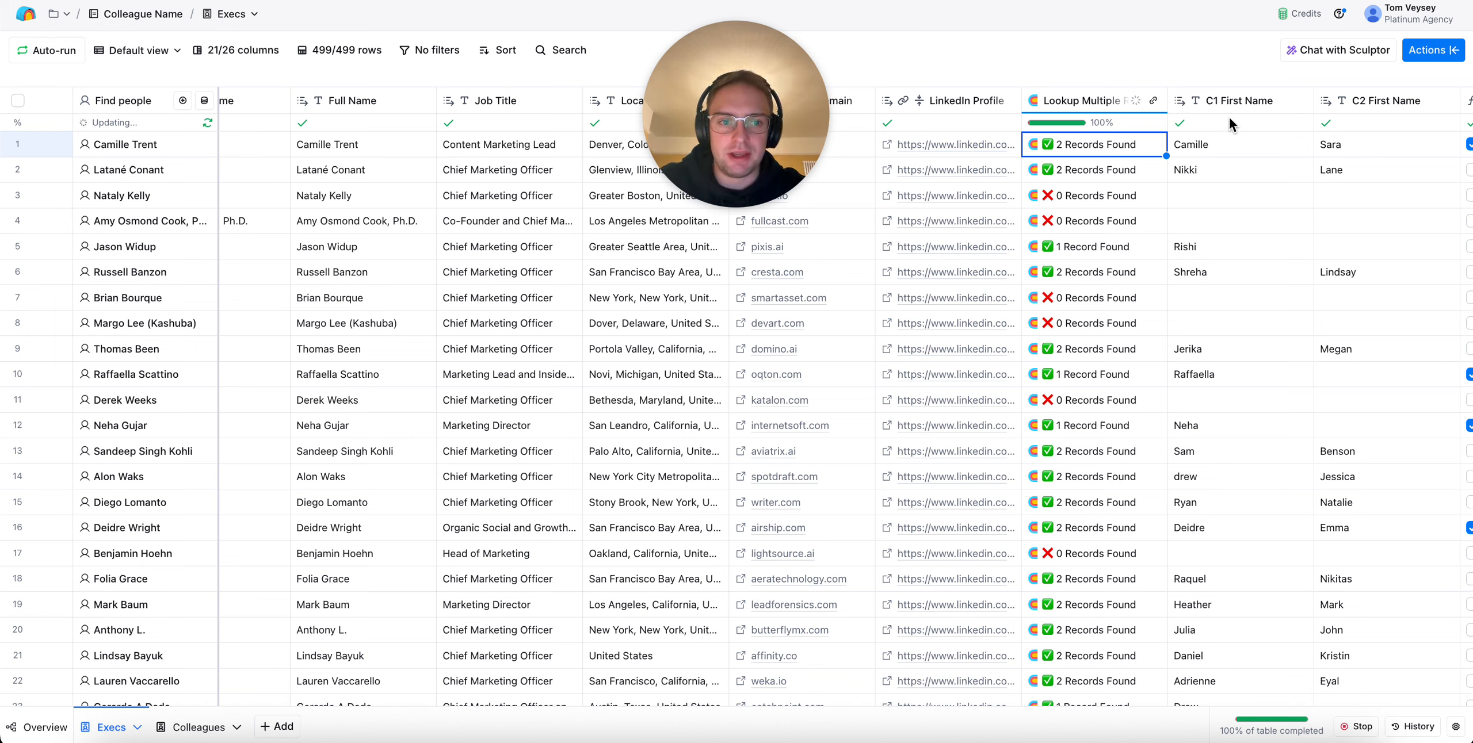
left_click(1091, 152)
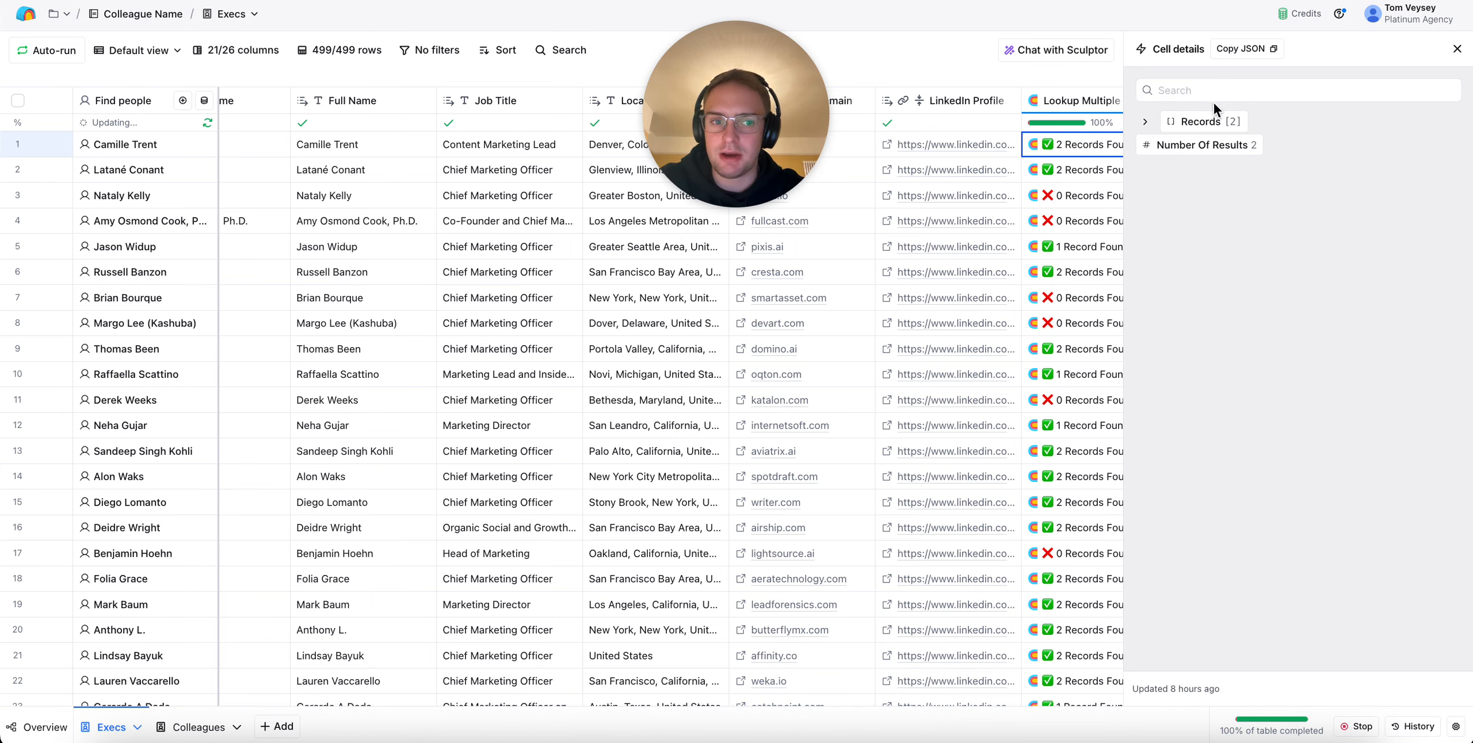
left_click(1217, 121)
left_click(1224, 148)
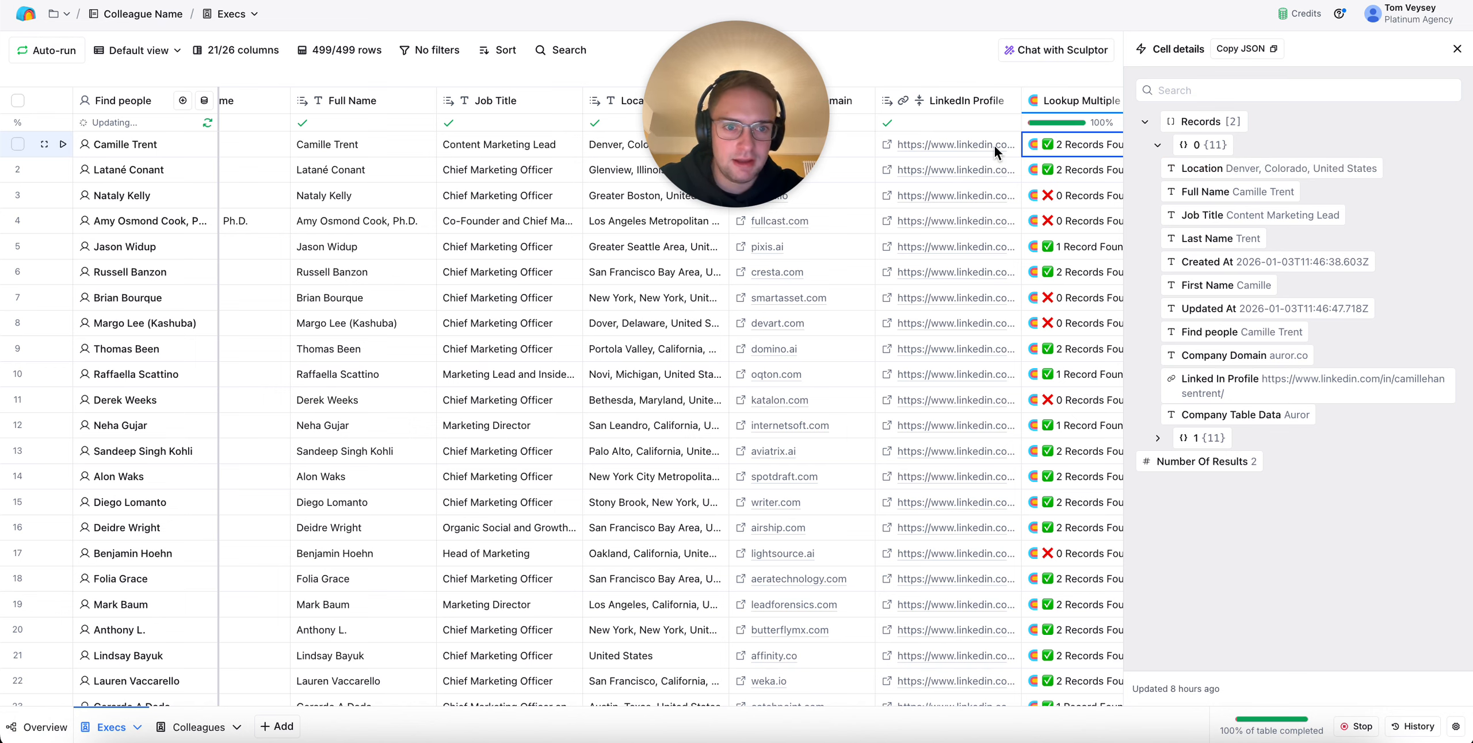
left_click(1456, 47)
Open the C1 Location Check column's settings and review its prompt and sample outputs in the formula generator, leaving the formula unsaved
scroll(1222, 205, "right", 3)
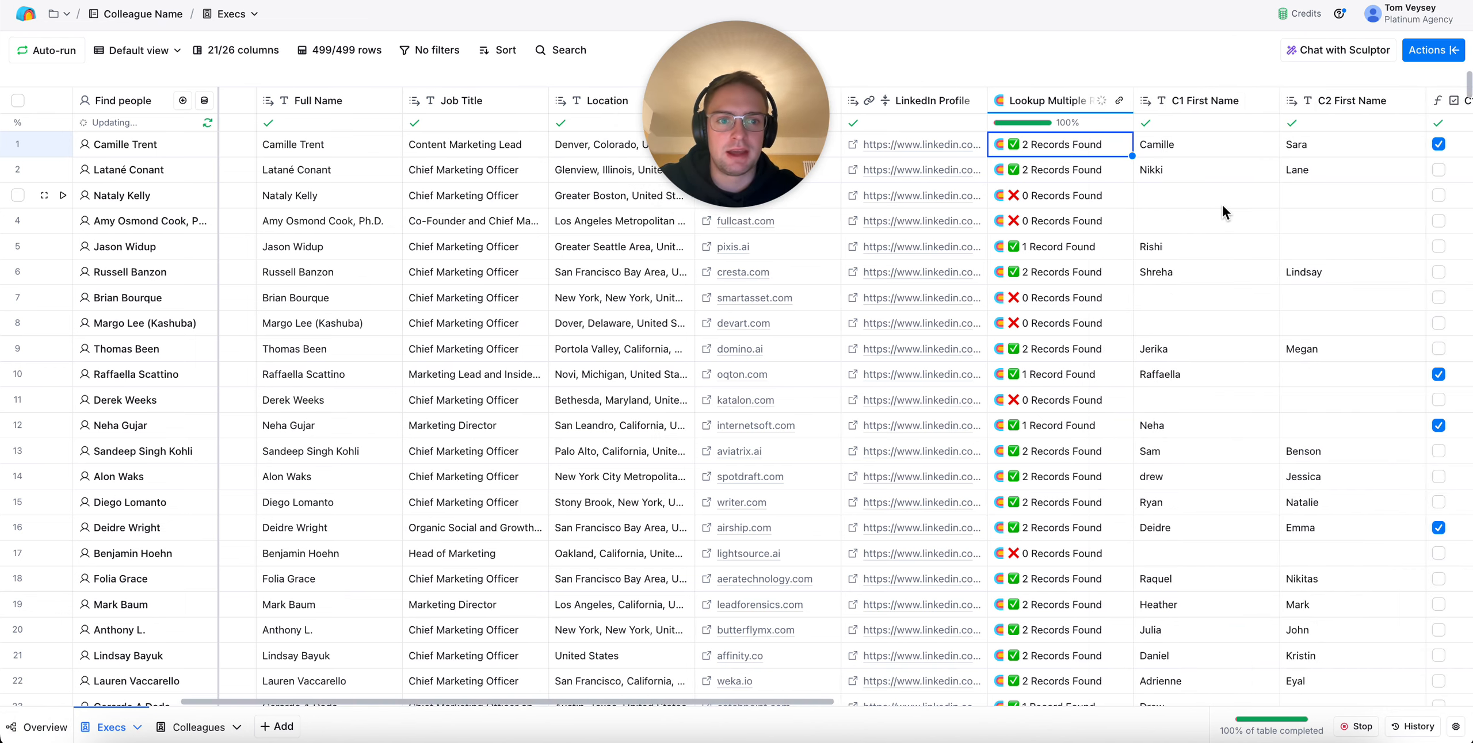
scroll(1109, 175, "right", 3)
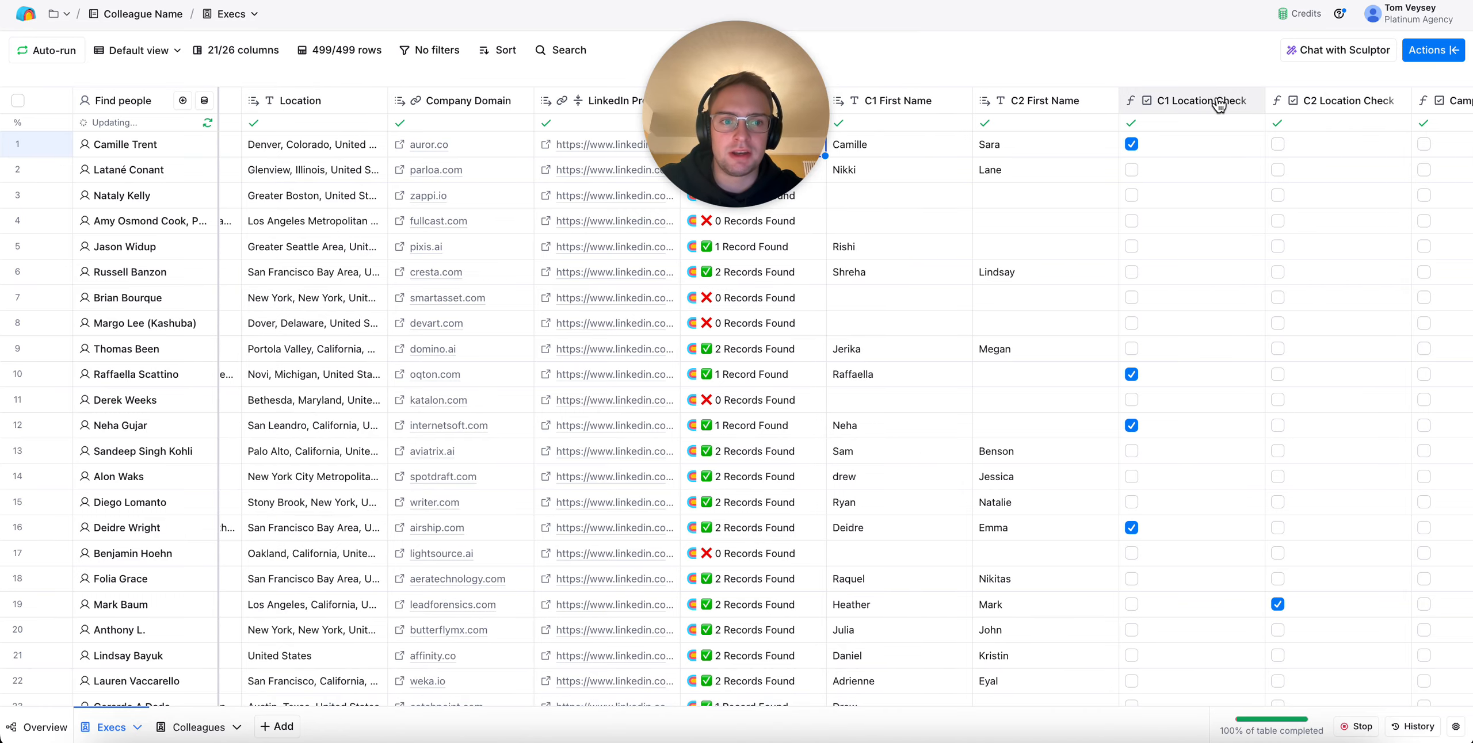
left_click(1219, 102)
left_click(1177, 160)
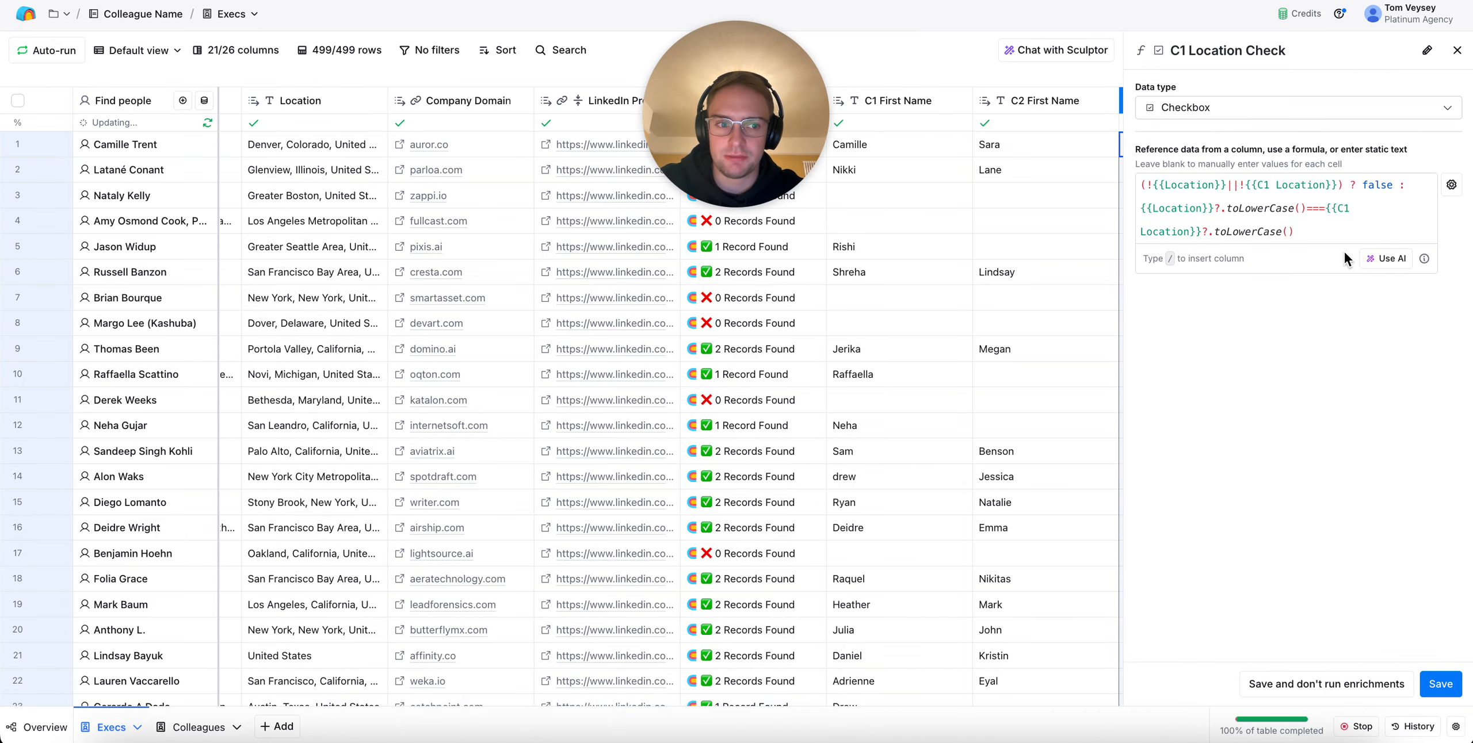
left_click(1387, 258)
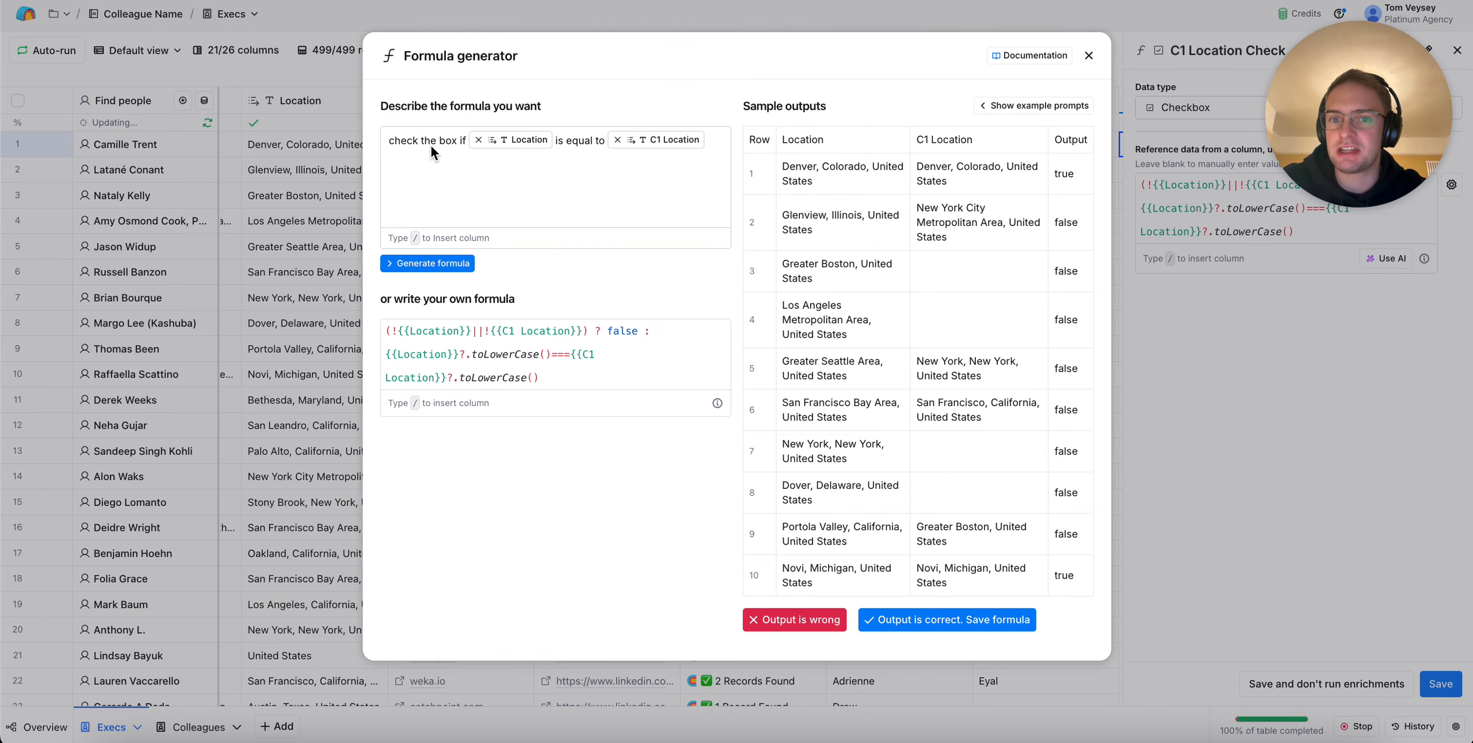
left_click(527, 141)
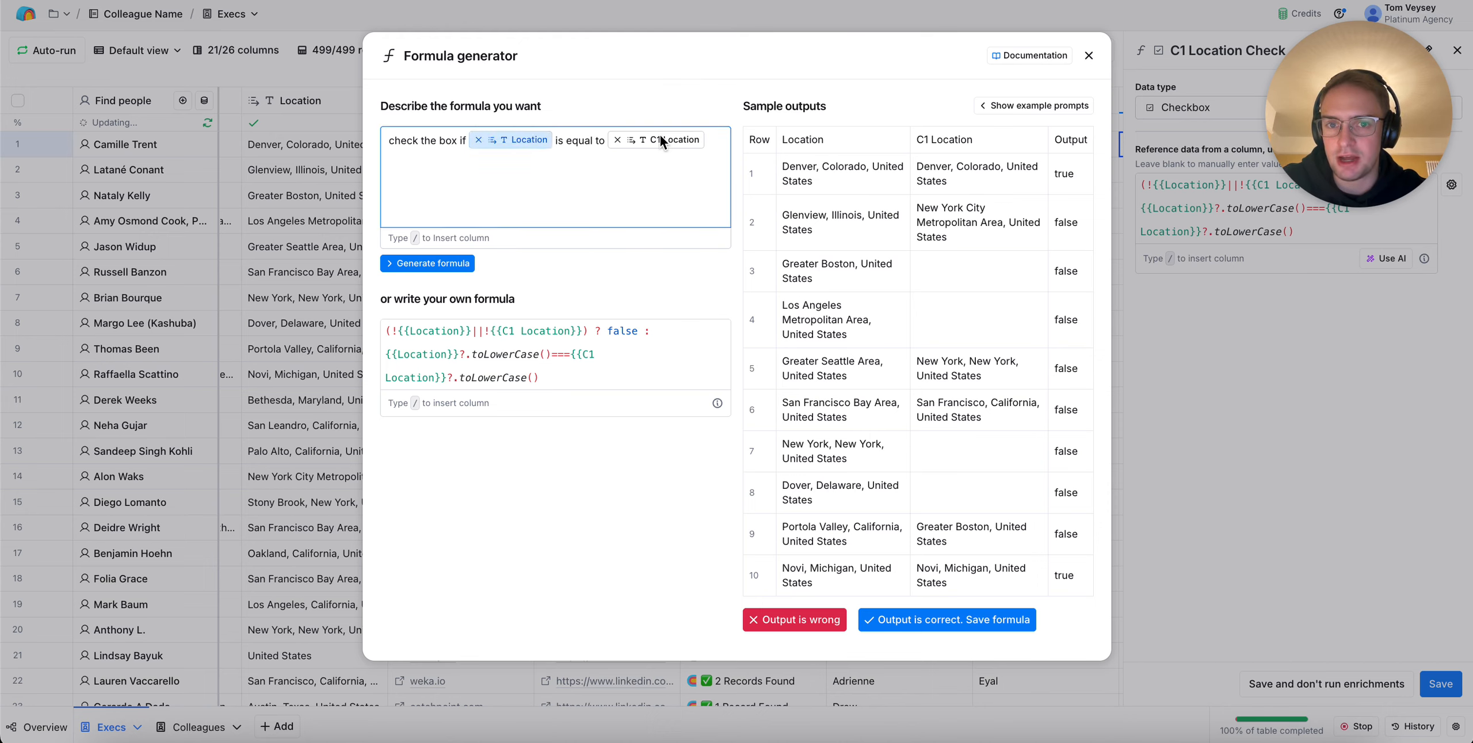
left_click(1089, 56)
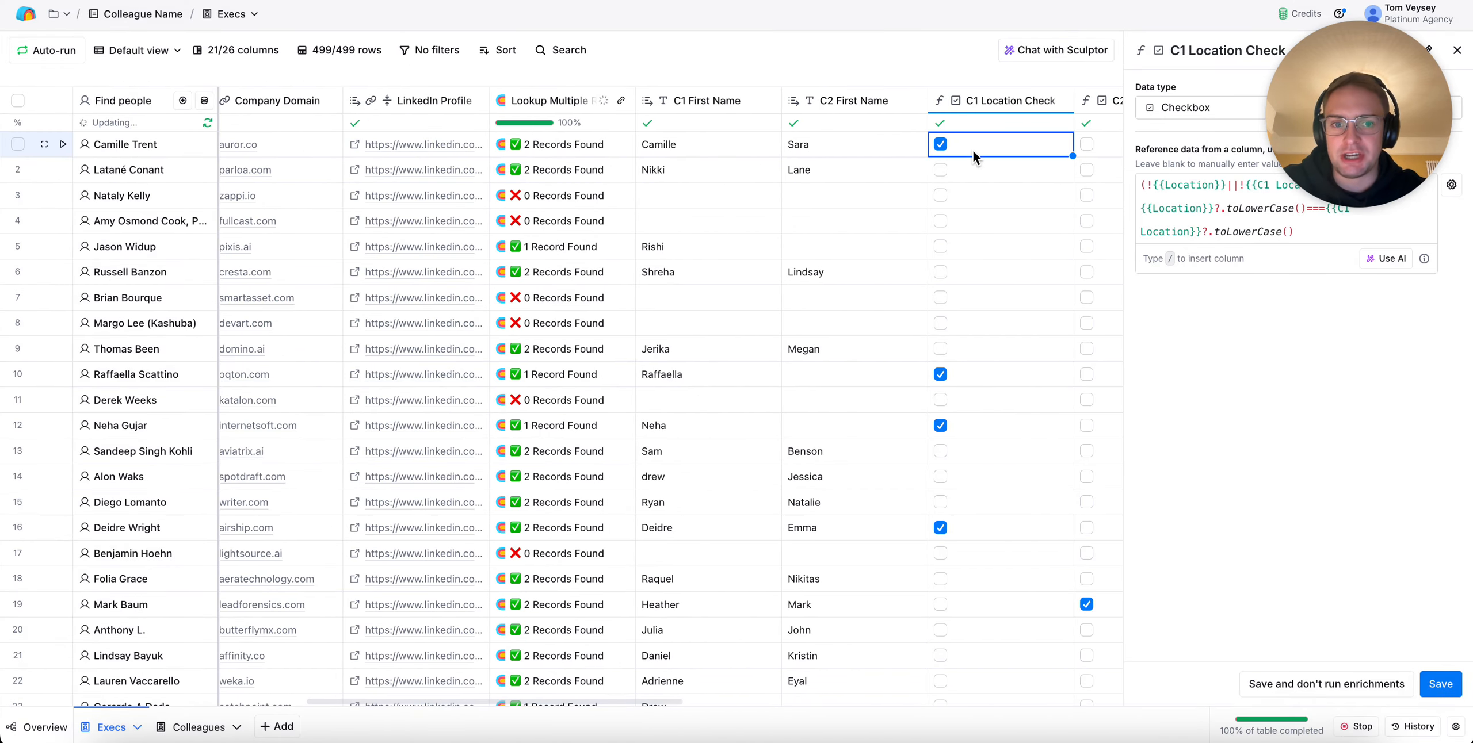
Compare the C1 and C2 Location Check results with the Campaign 1 and Campaign 2 columns across the Execs rows, and close the column settings
scroll(972, 150, "right", 10)
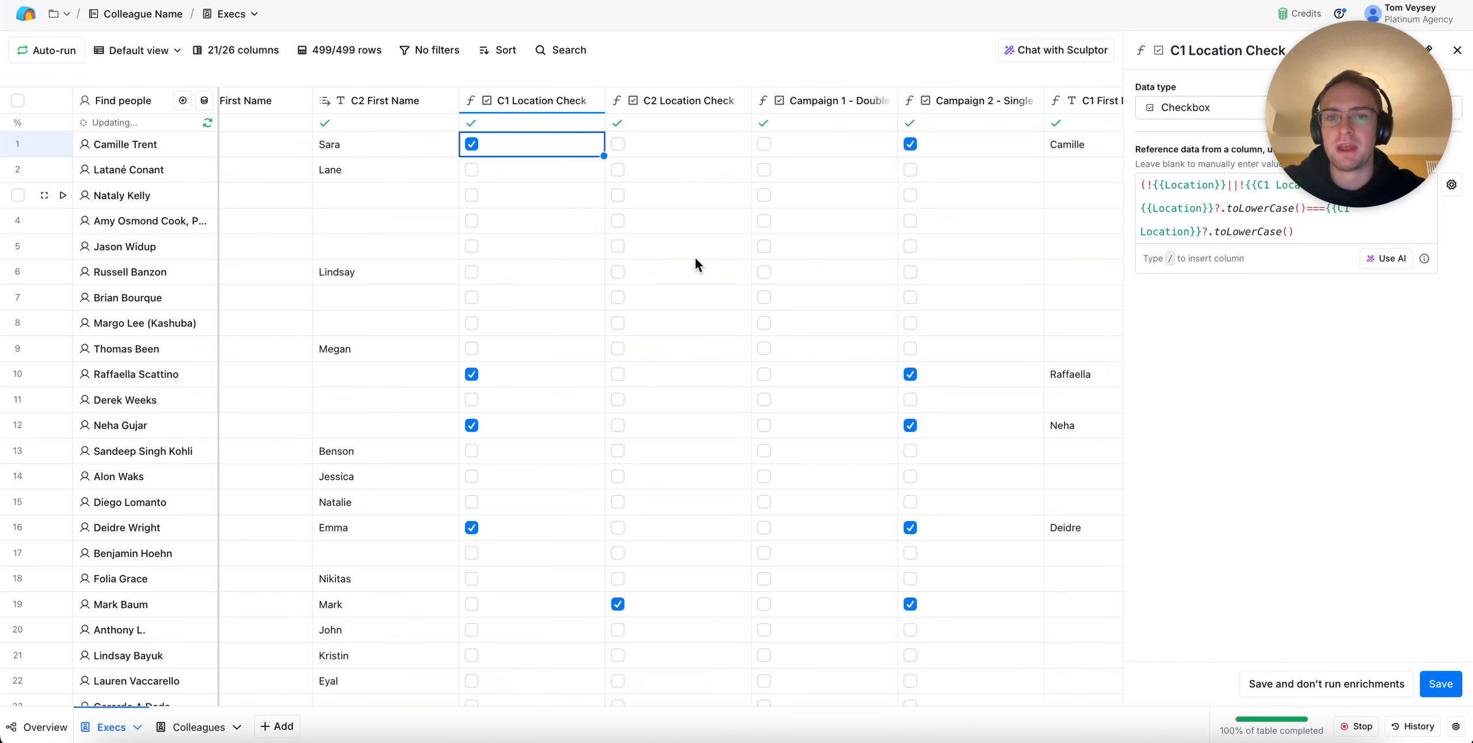
scroll(709, 315, "down", 3)
scroll(709, 315, "up", 3)
scroll(709, 315, "left", 5)
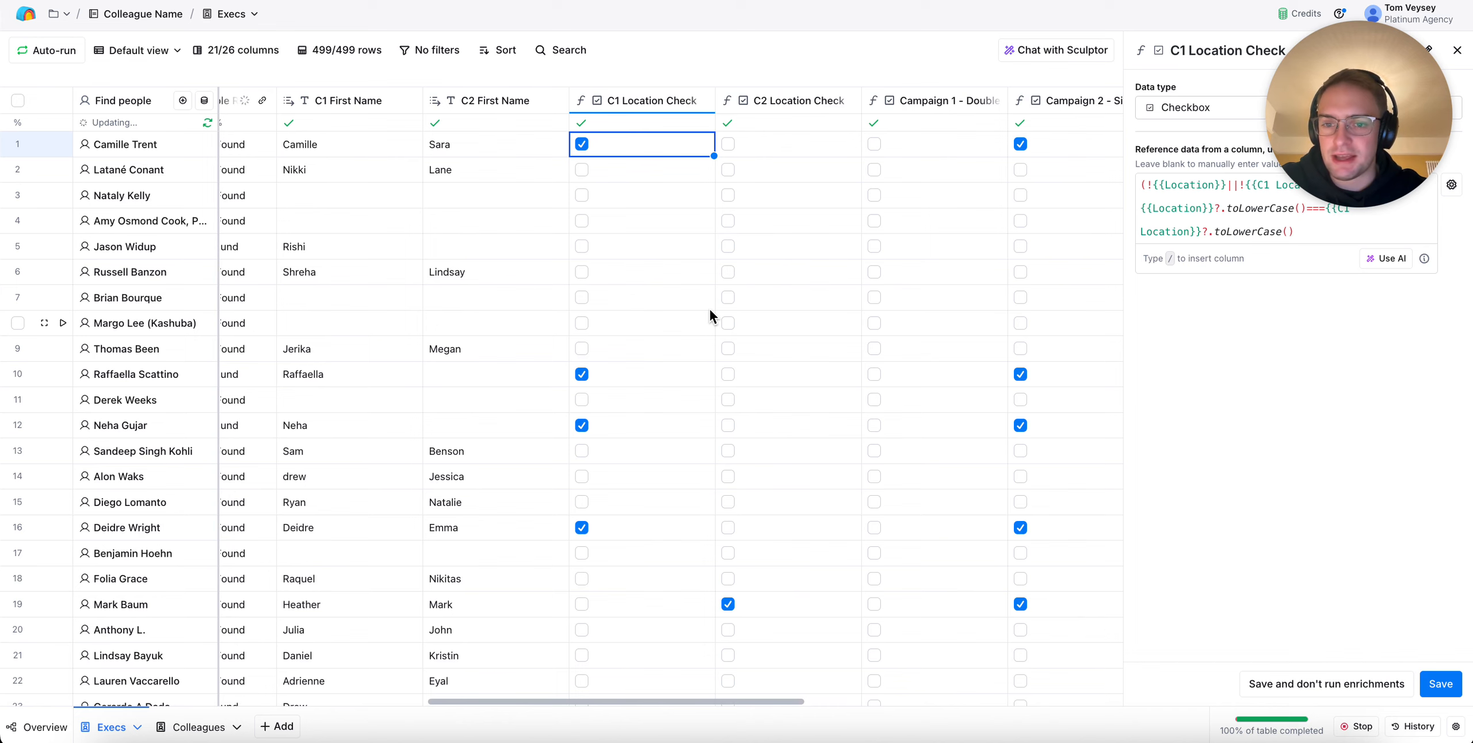
scroll(709, 314, "right", 2)
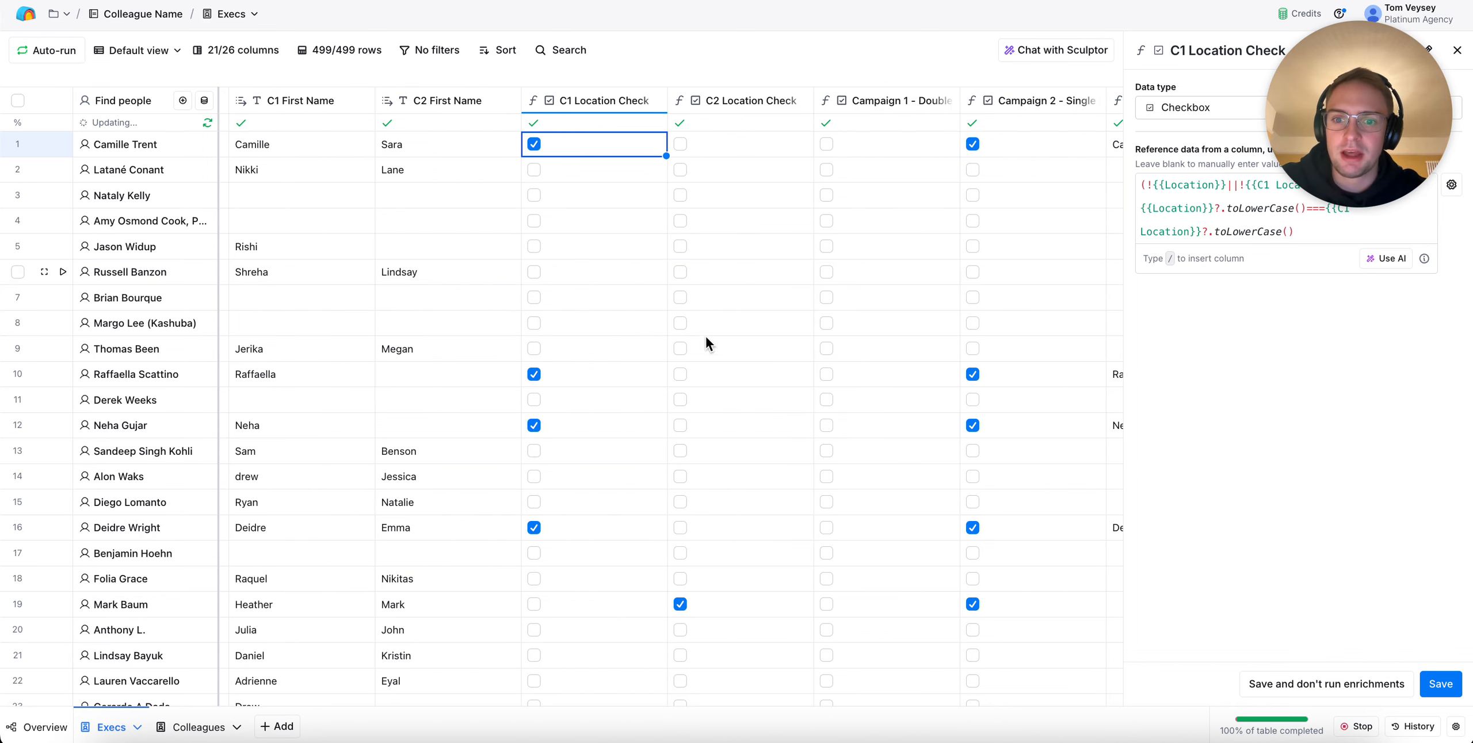
scroll(705, 339, "down", 3)
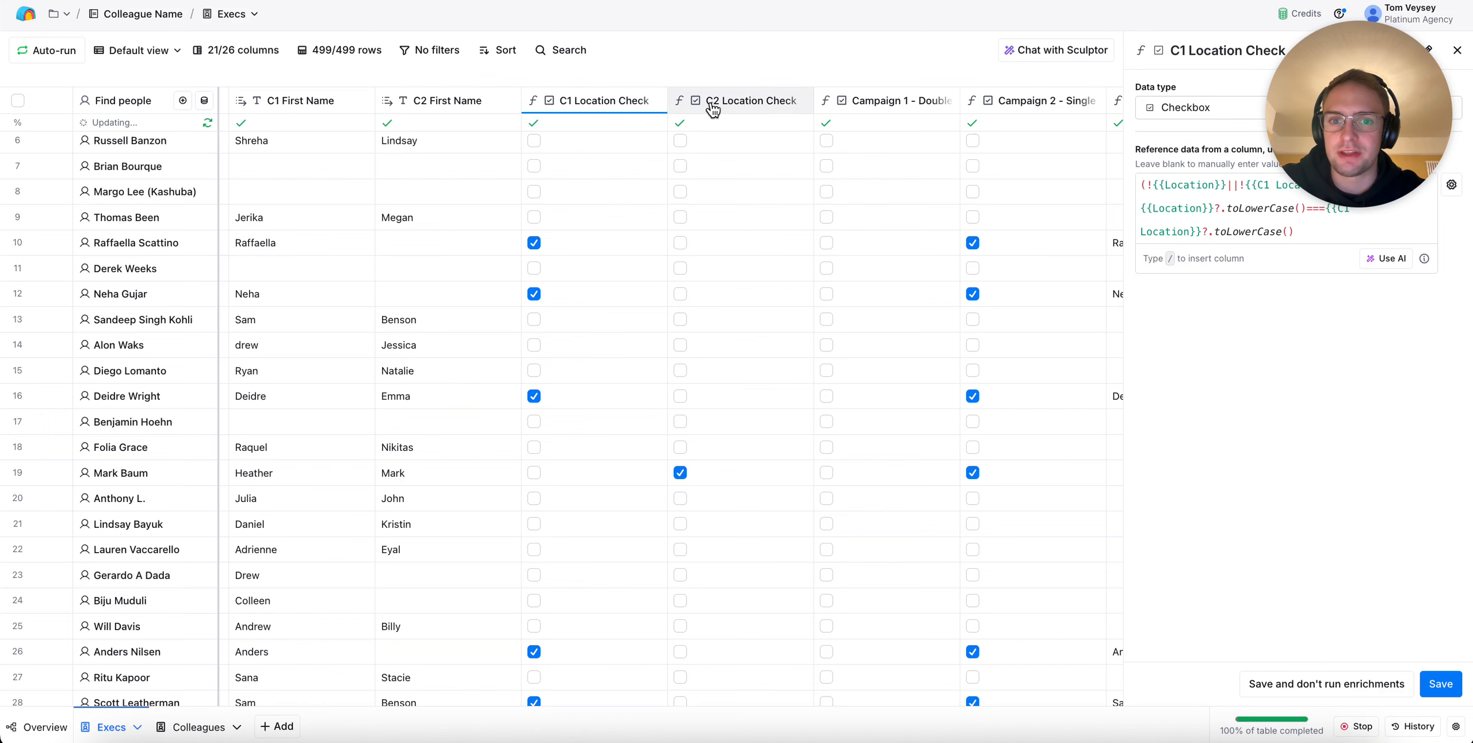
scroll(762, 403, "down", 20)
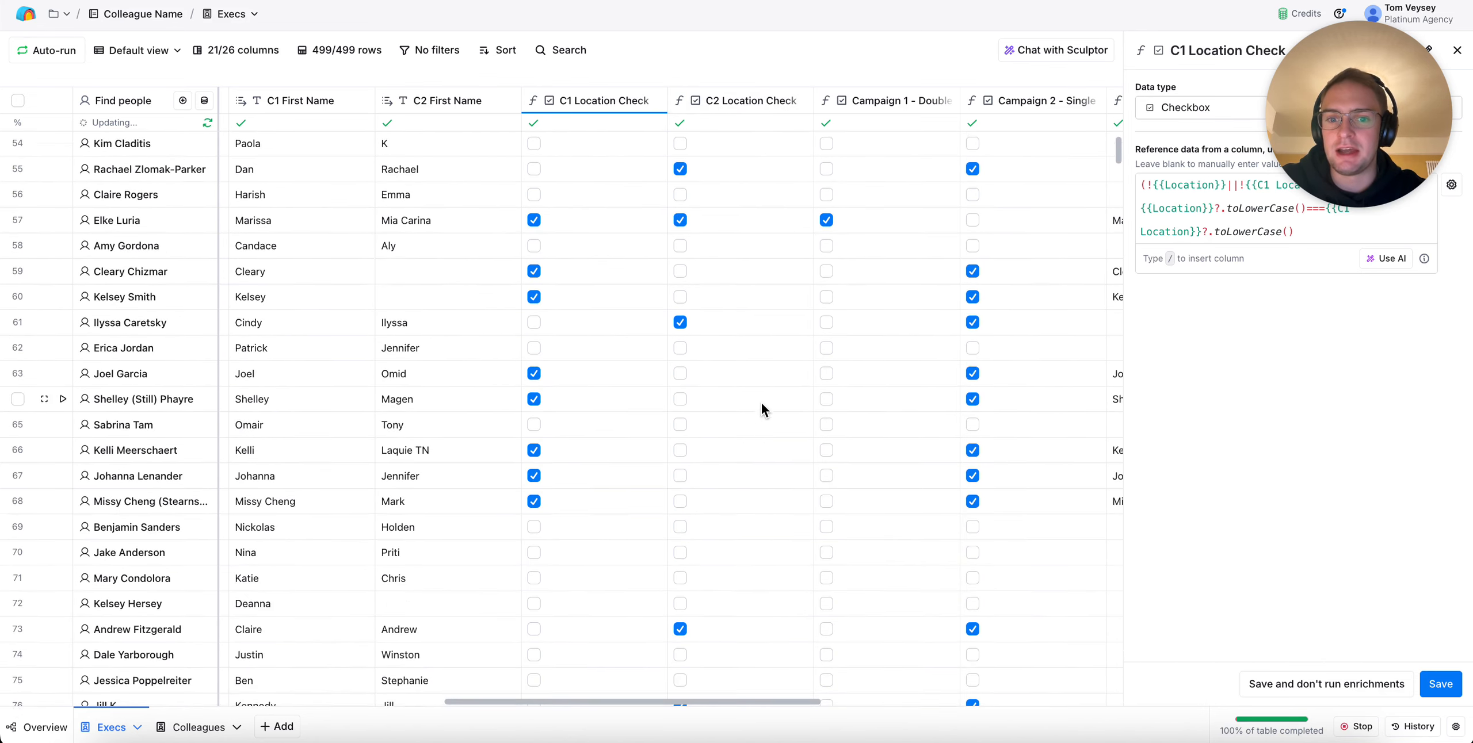
scroll(762, 398, "down", 6)
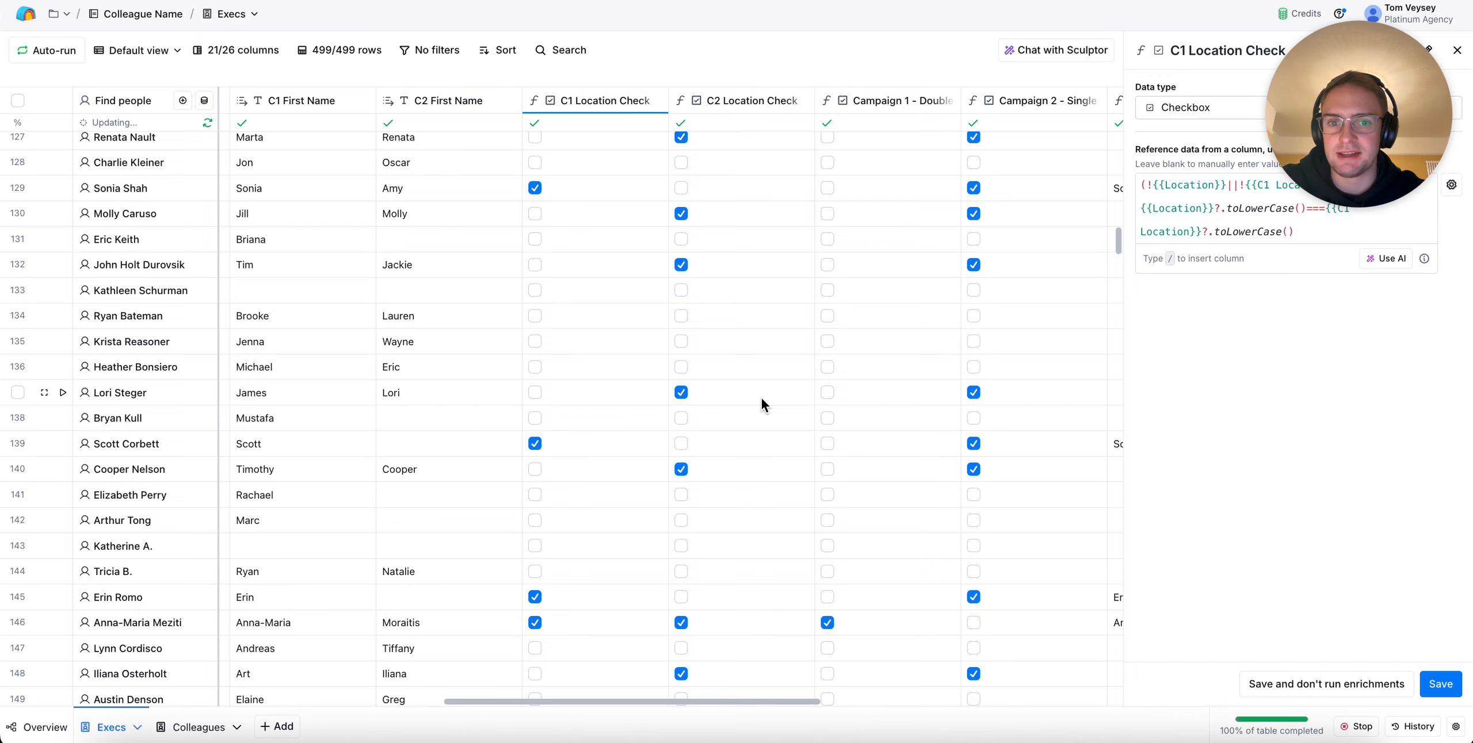
scroll(762, 399, "left", 2)
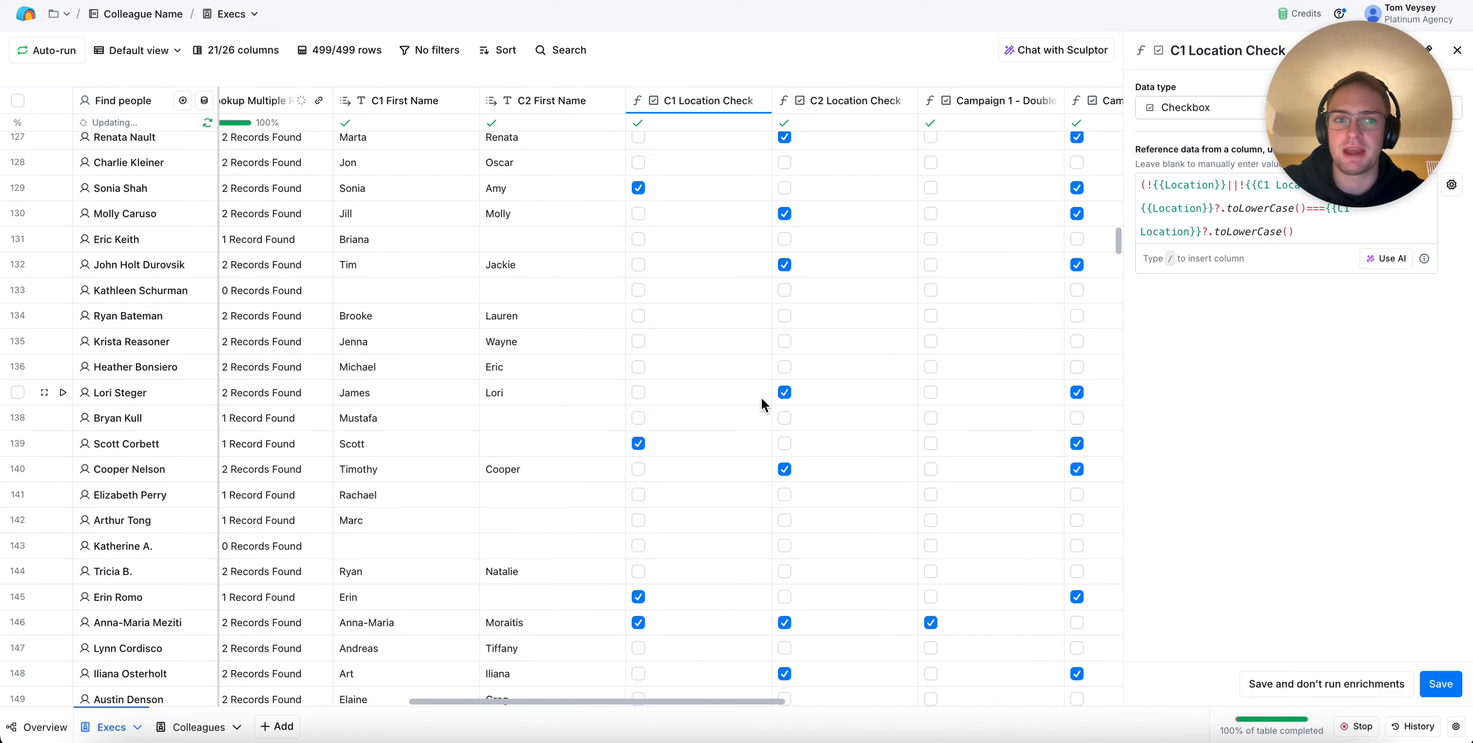
left_click(1459, 50)
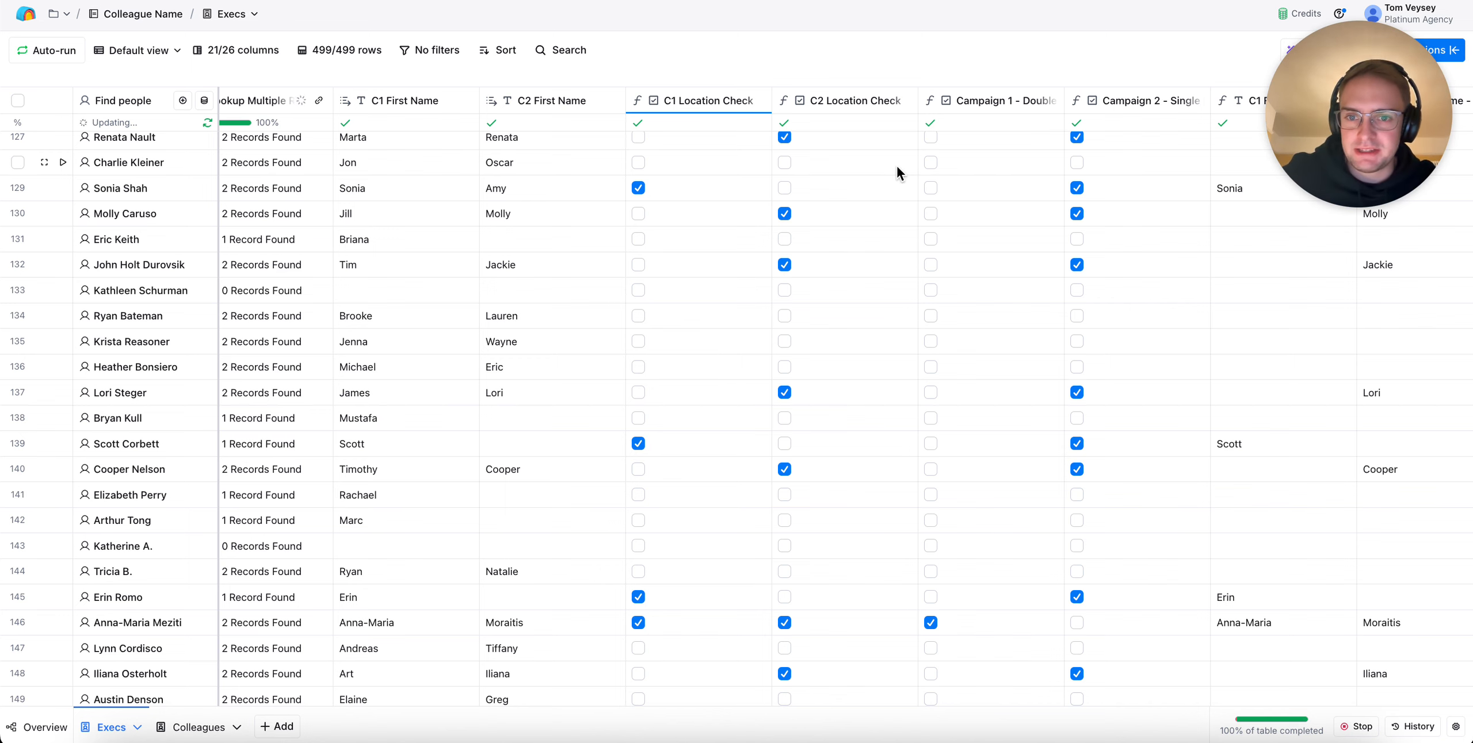
Compare the location check and campaign columns with the checked first-name and campaign copy columns across the Execs rows
scroll(896, 166, "left", 2)
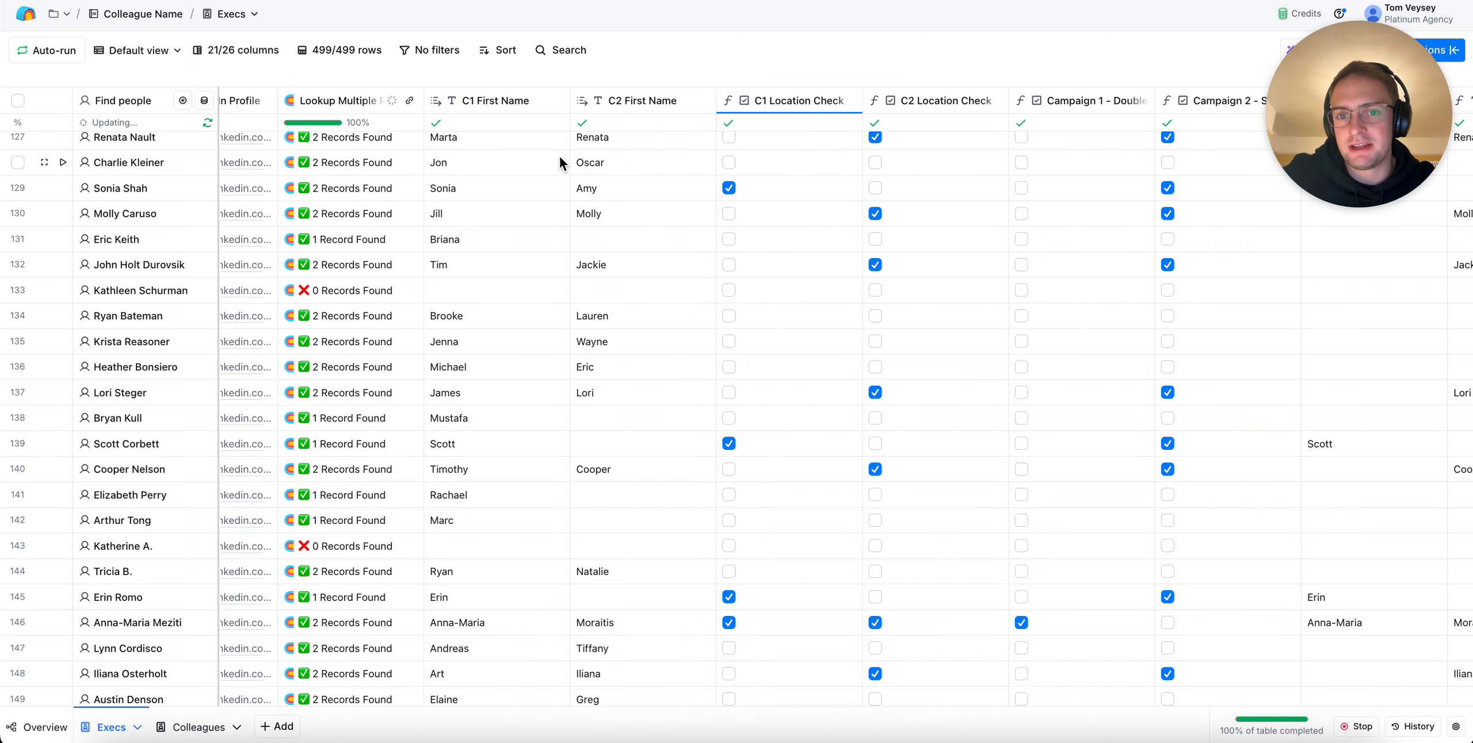
scroll(934, 234, "right", 3)
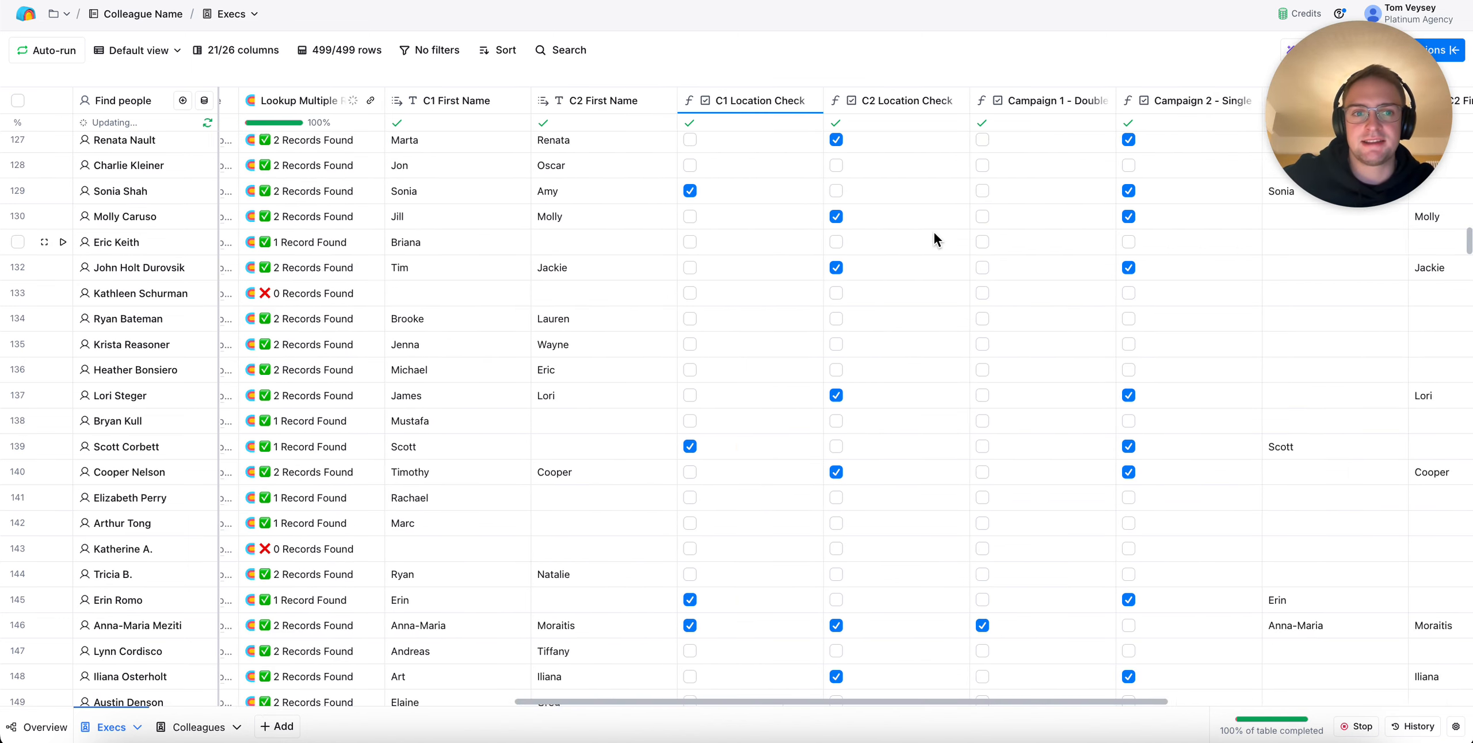
scroll(935, 240, "down", 4)
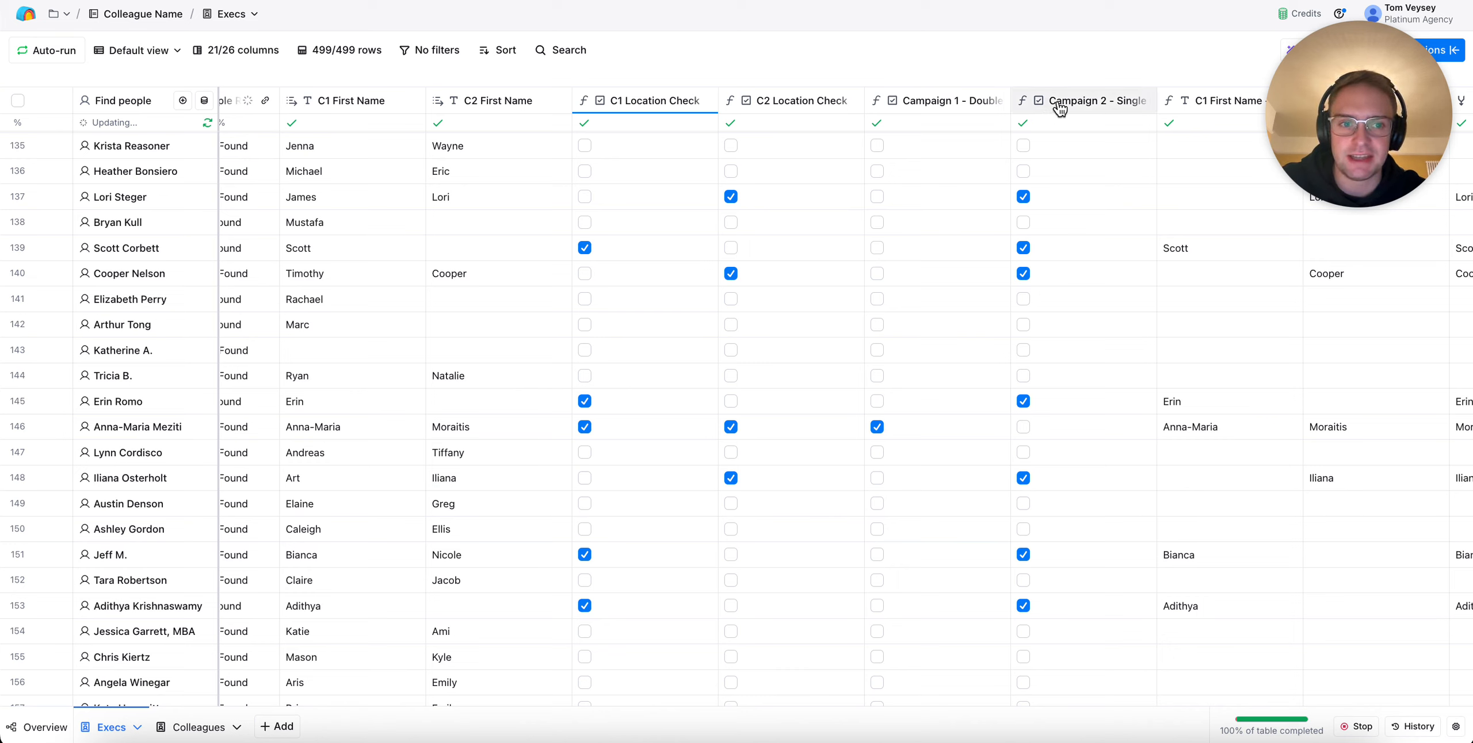
scroll(998, 377, "right", 5)
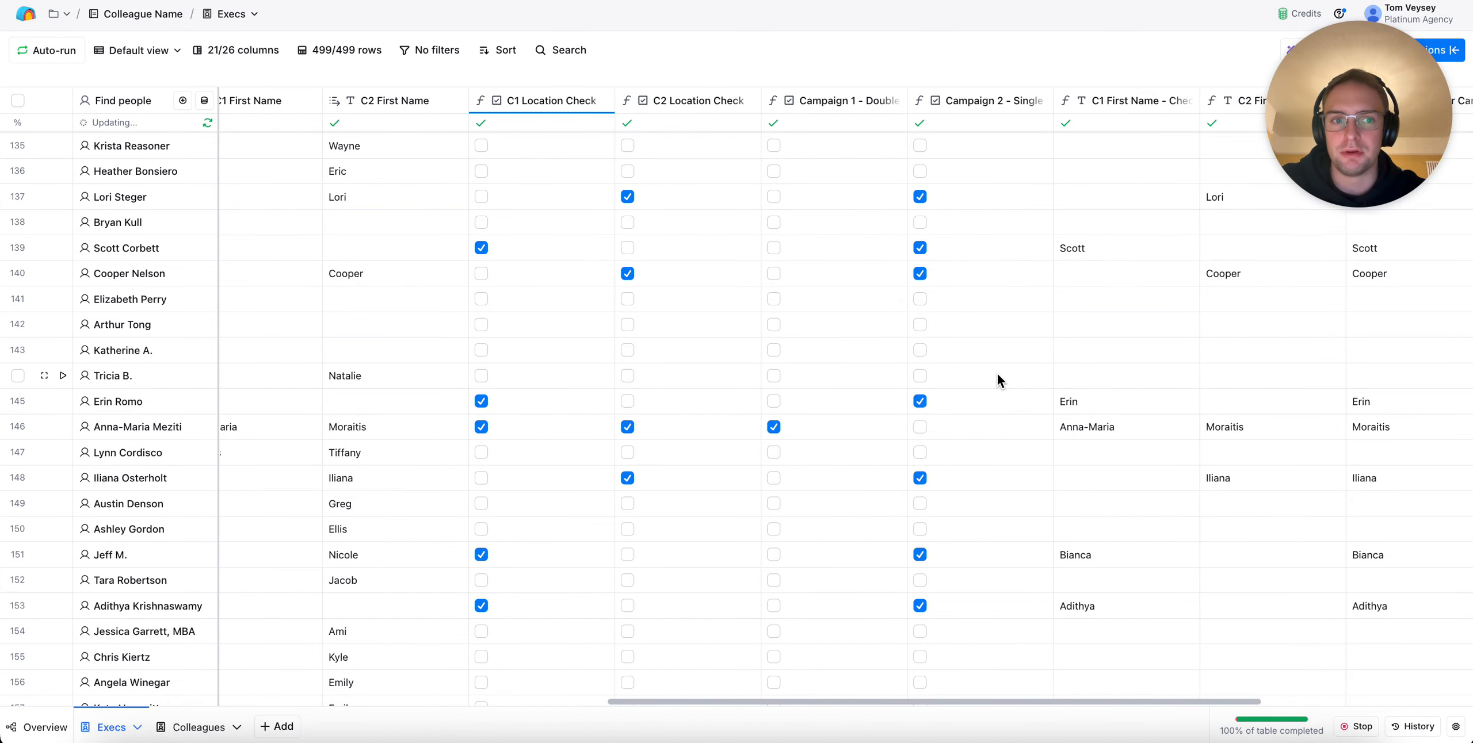
scroll(998, 377, "right", 4)
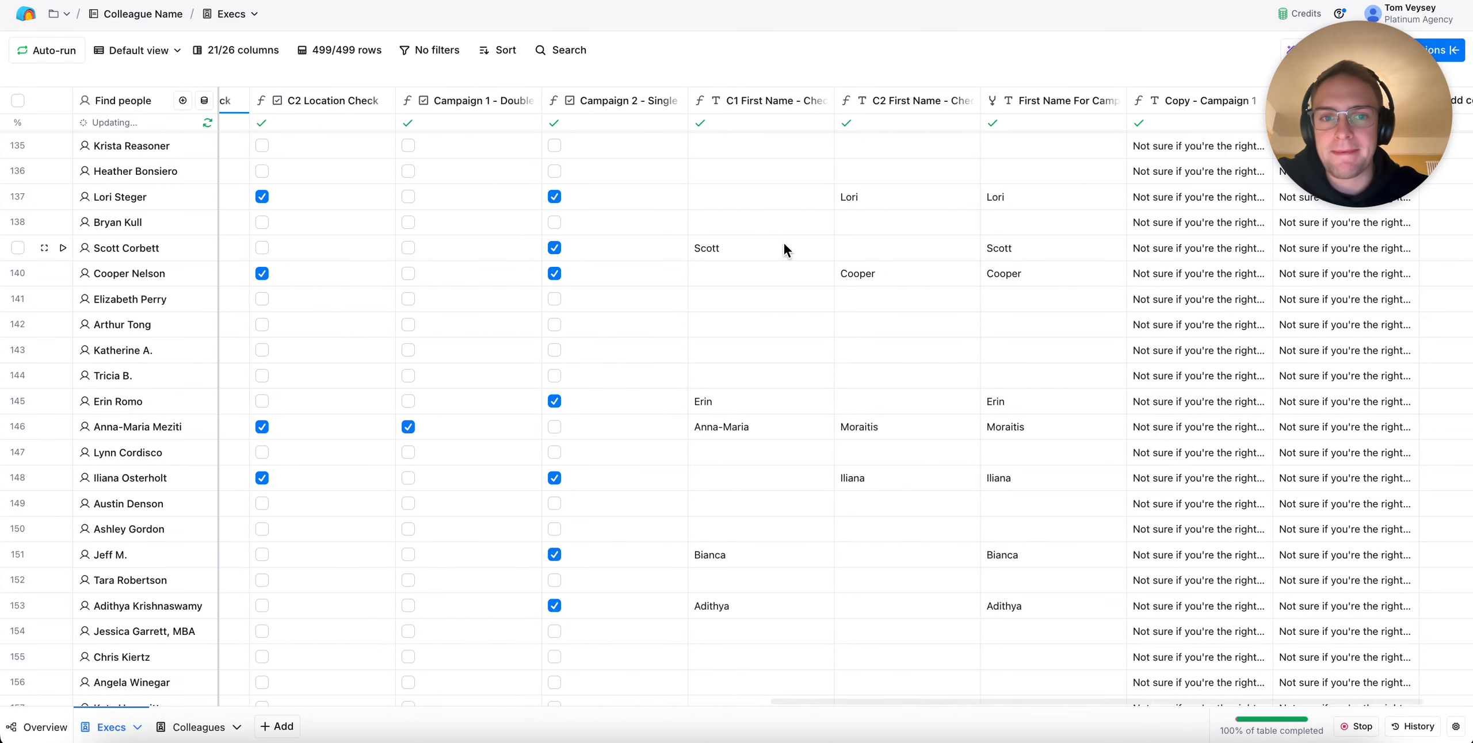
scroll(901, 582, "right", 1)
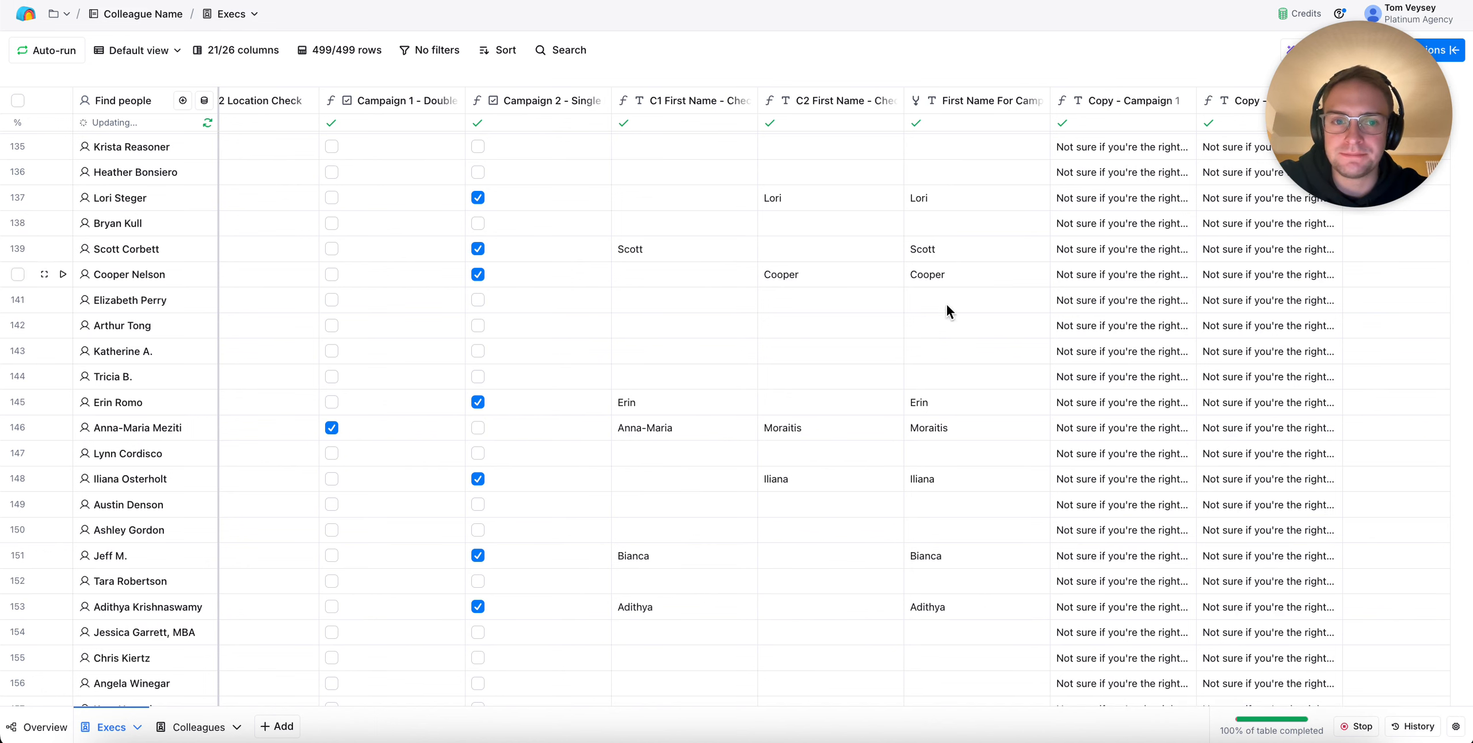
Switch the Execs table to the Campaign 1 view and inspect its filter on the Campaign 1 column
left_click(137, 50)
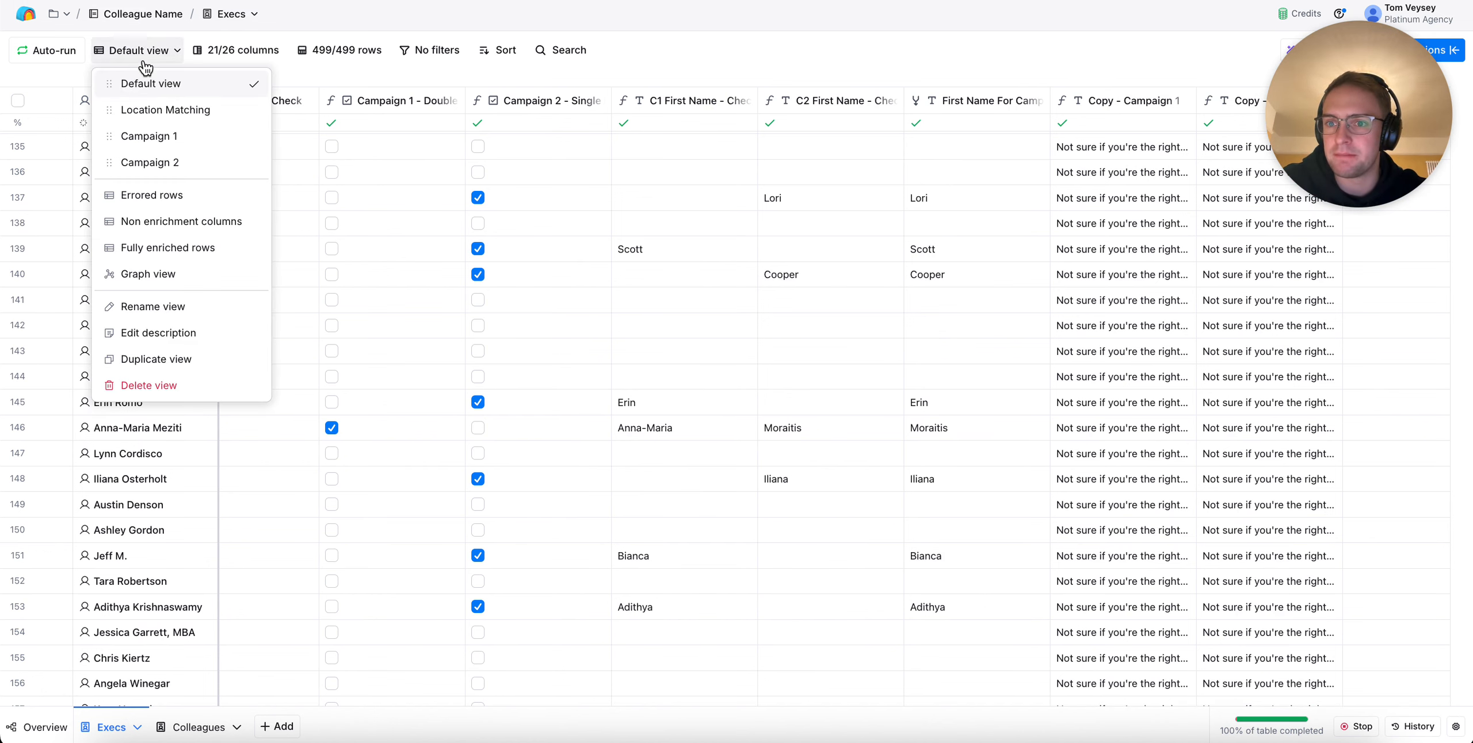
left_click(201, 136)
scroll(643, 309, "right", 5)
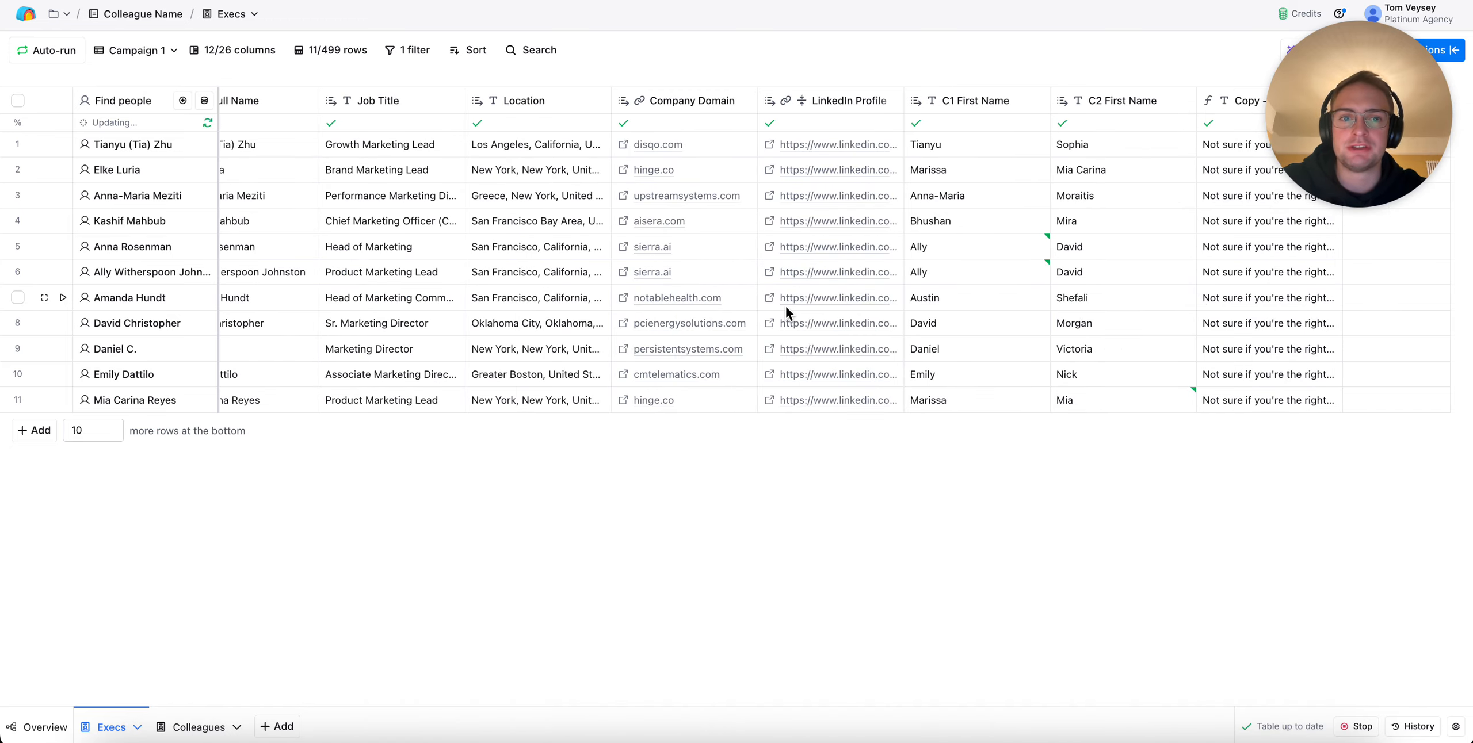
scroll(716, 221, "left", 2)
scroll(715, 221, "right", 2)
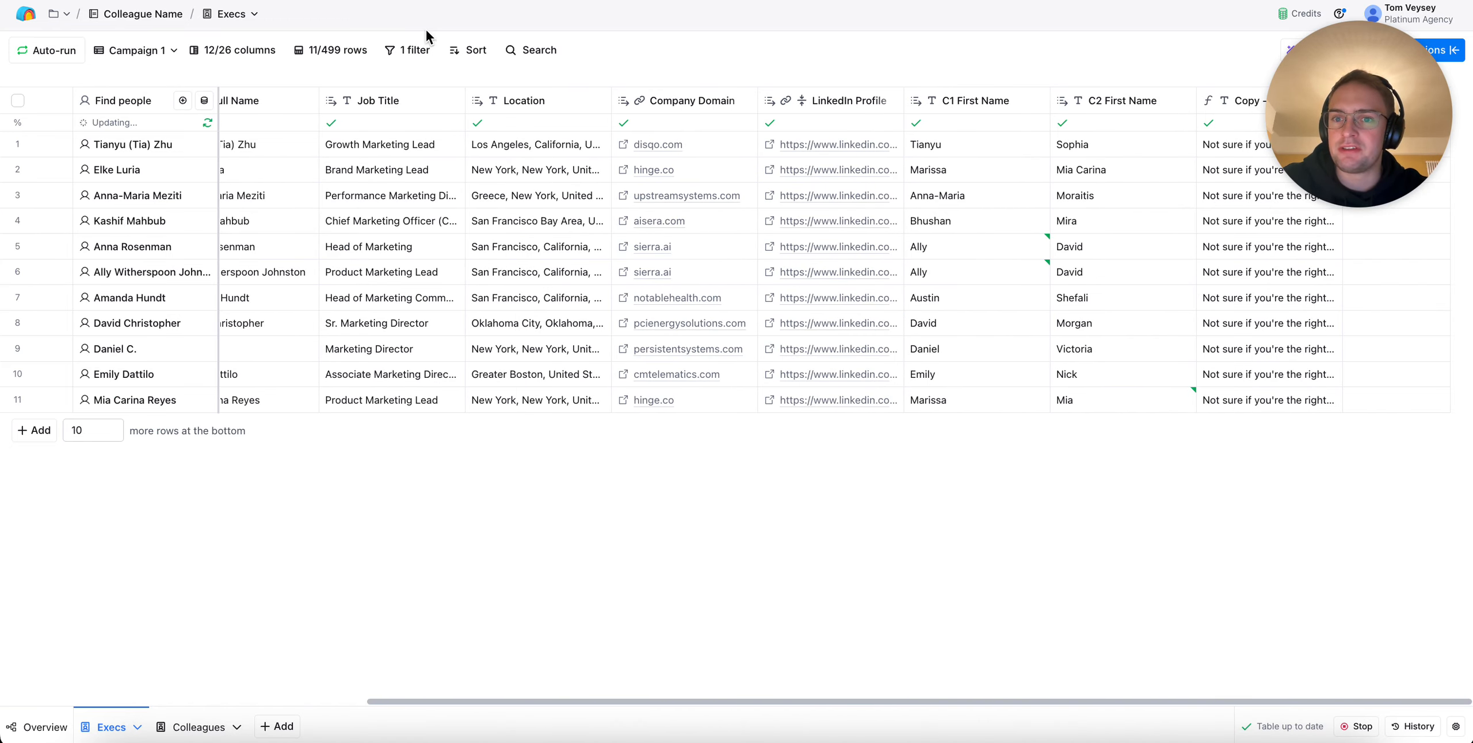
left_click(408, 50)
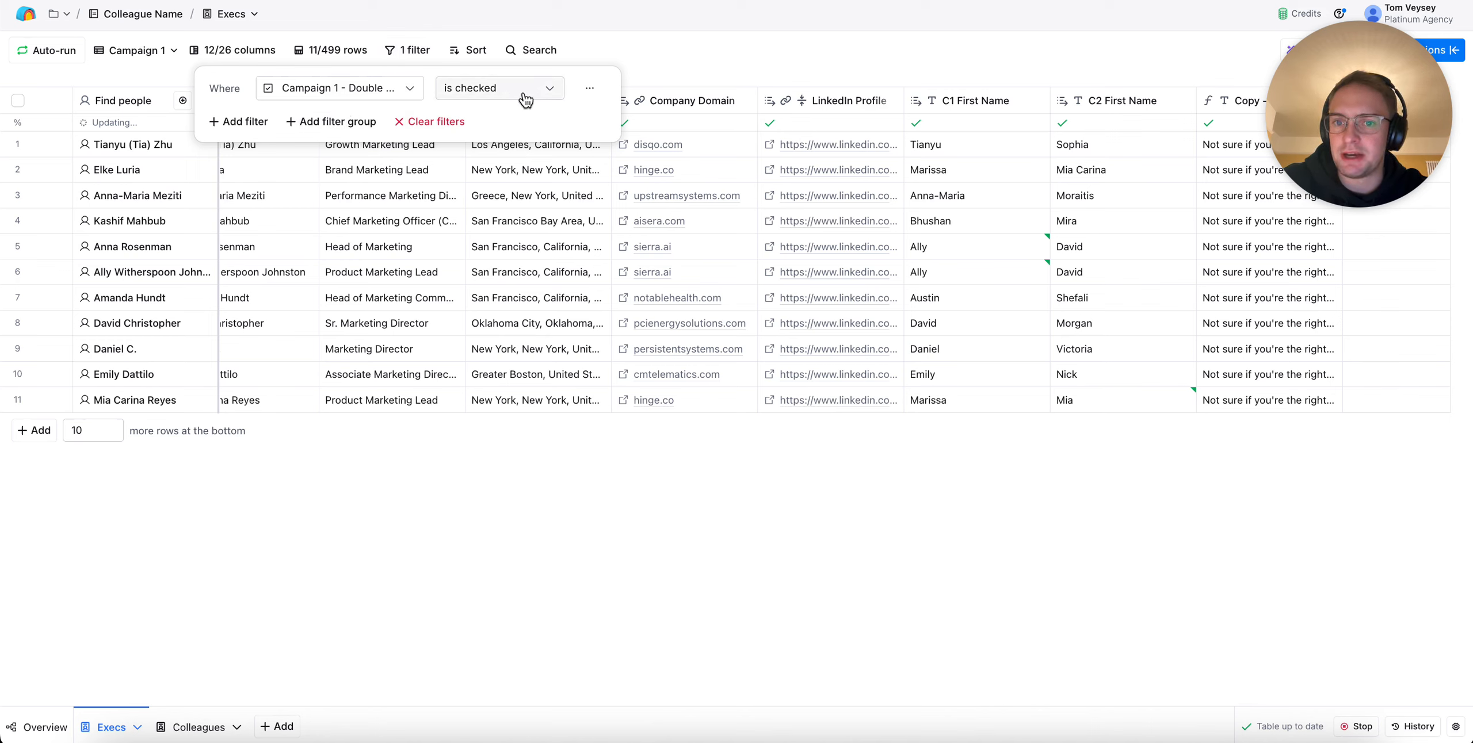
left_click(729, 78)
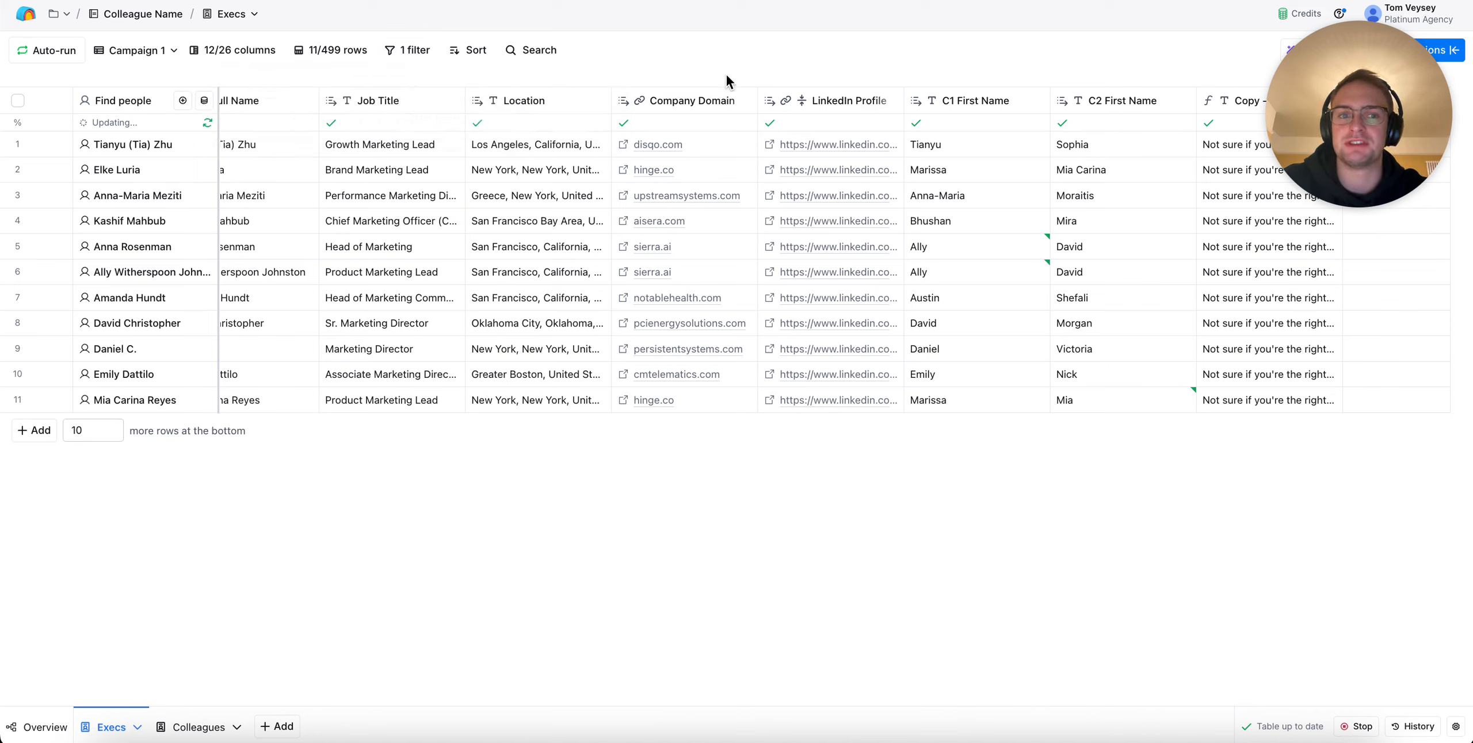
Expand the first row's Copy - Campaign 1 cell and select its full message text for reading
left_click_drag(1343, 129, 1343, 645)
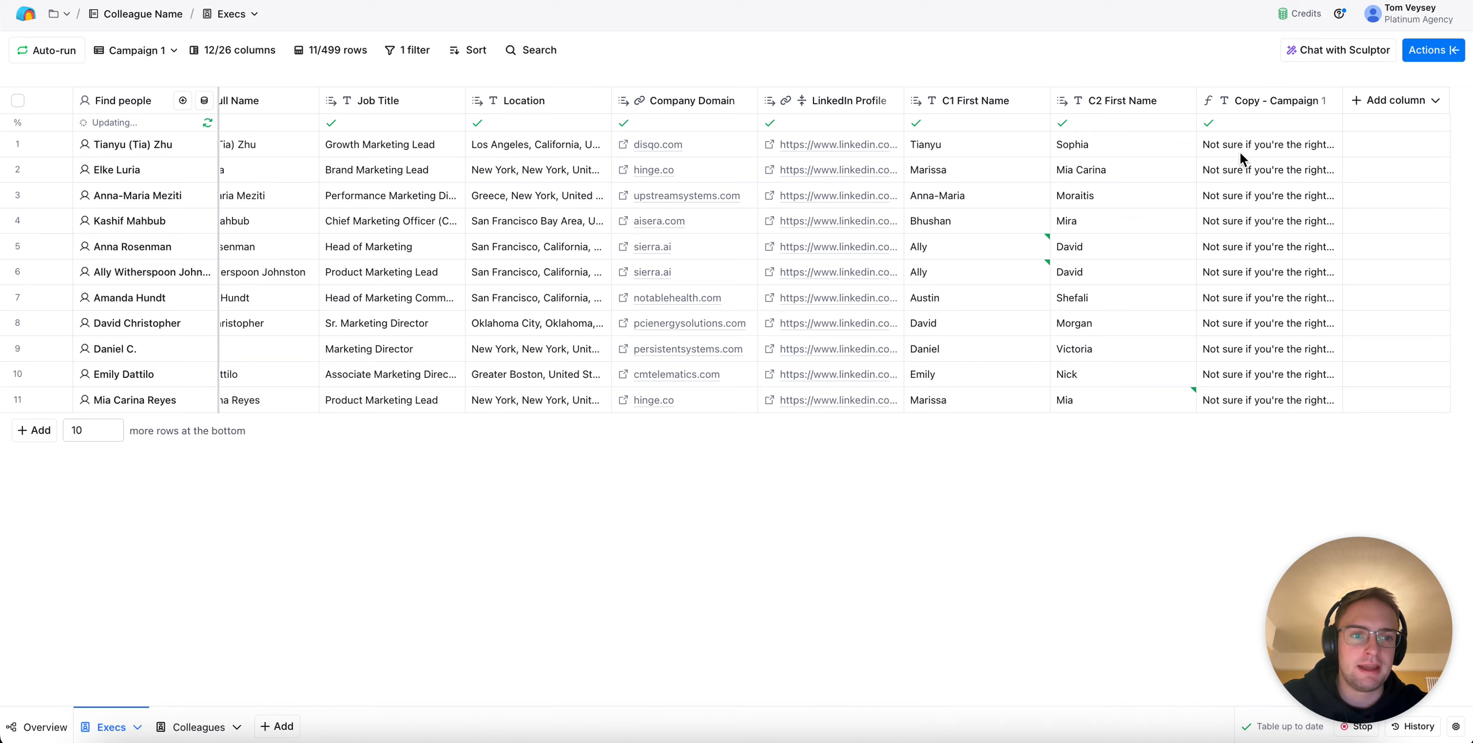
double_click(1250, 138)
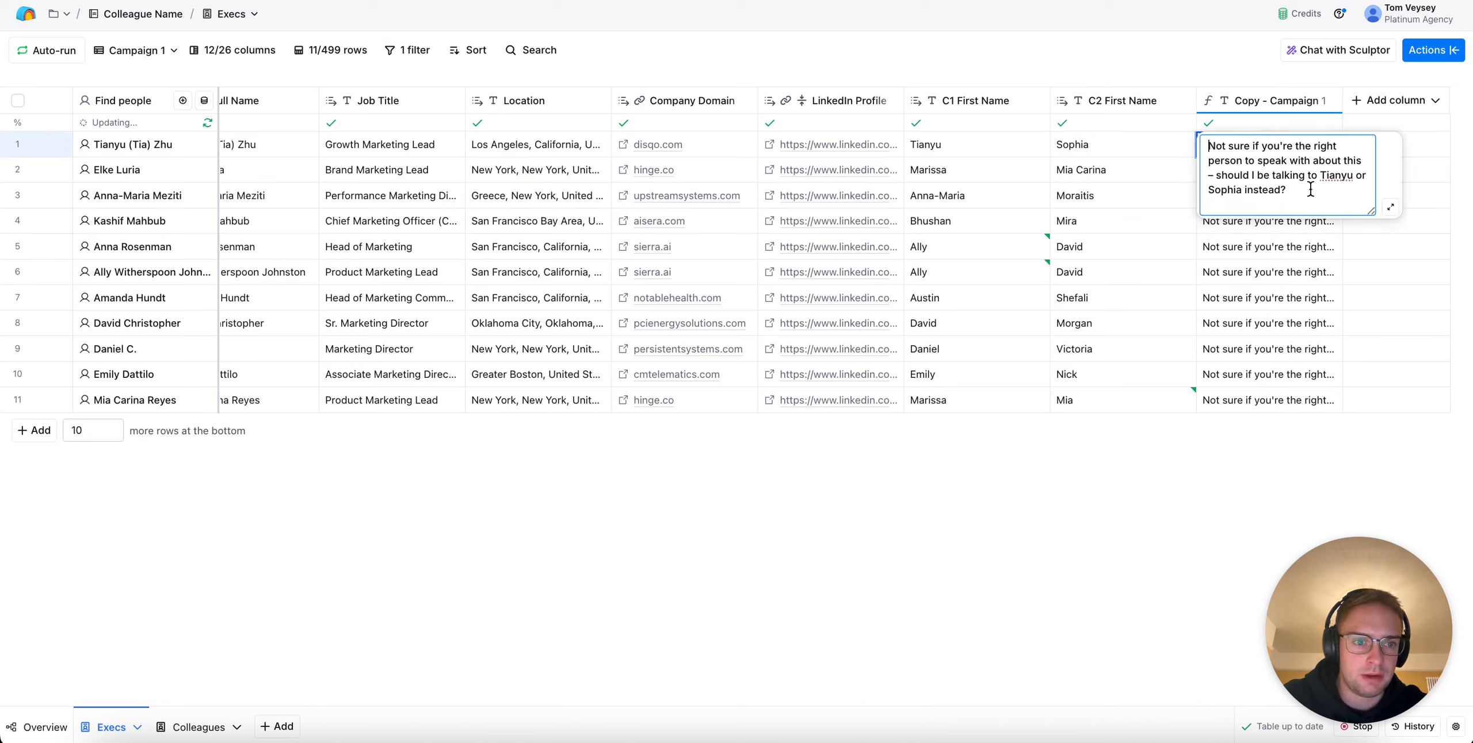
key("super+a")
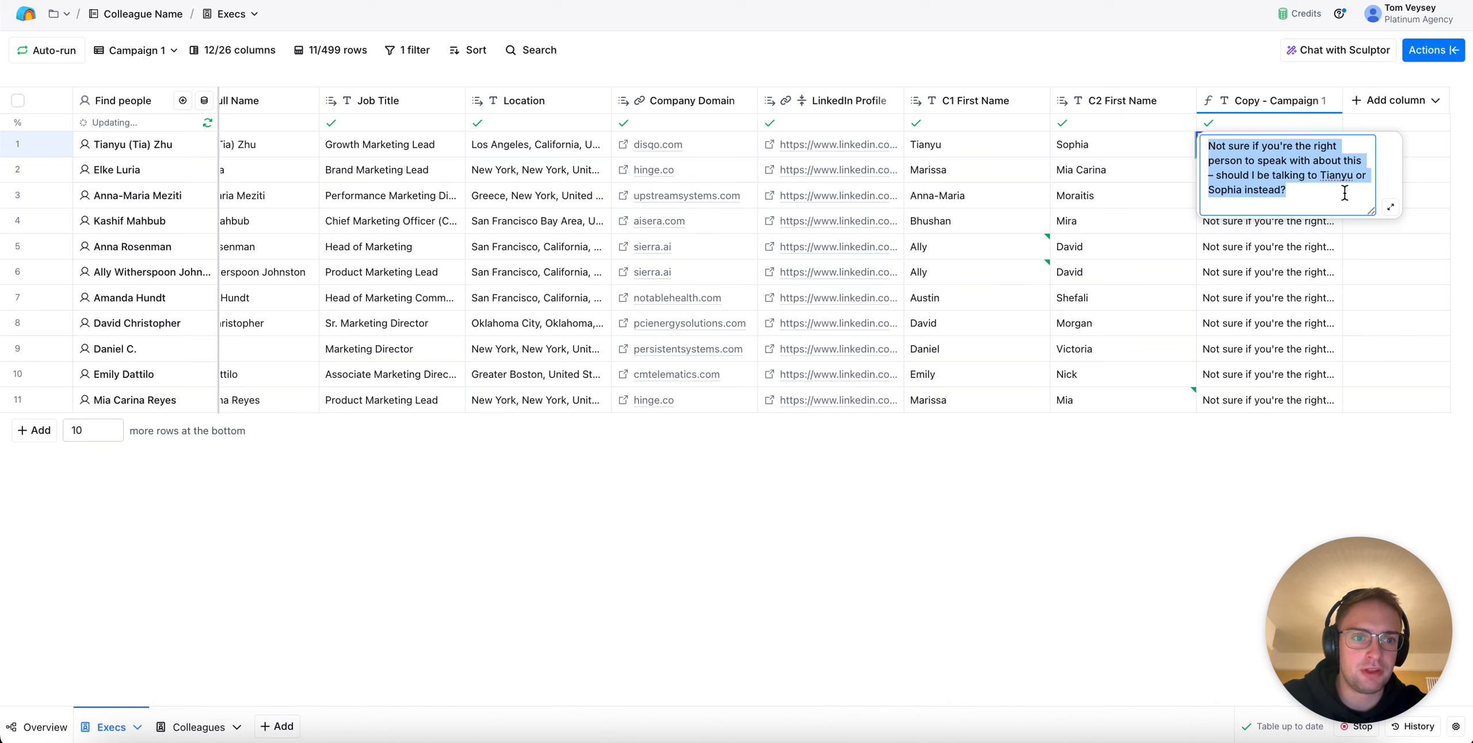
Review the Copy - Campaign 1 prompt and first sample output in the formula generator, removing the prompt's trailing quotation mark, and close without regenerating
left_click(1289, 101)
left_click(1290, 157)
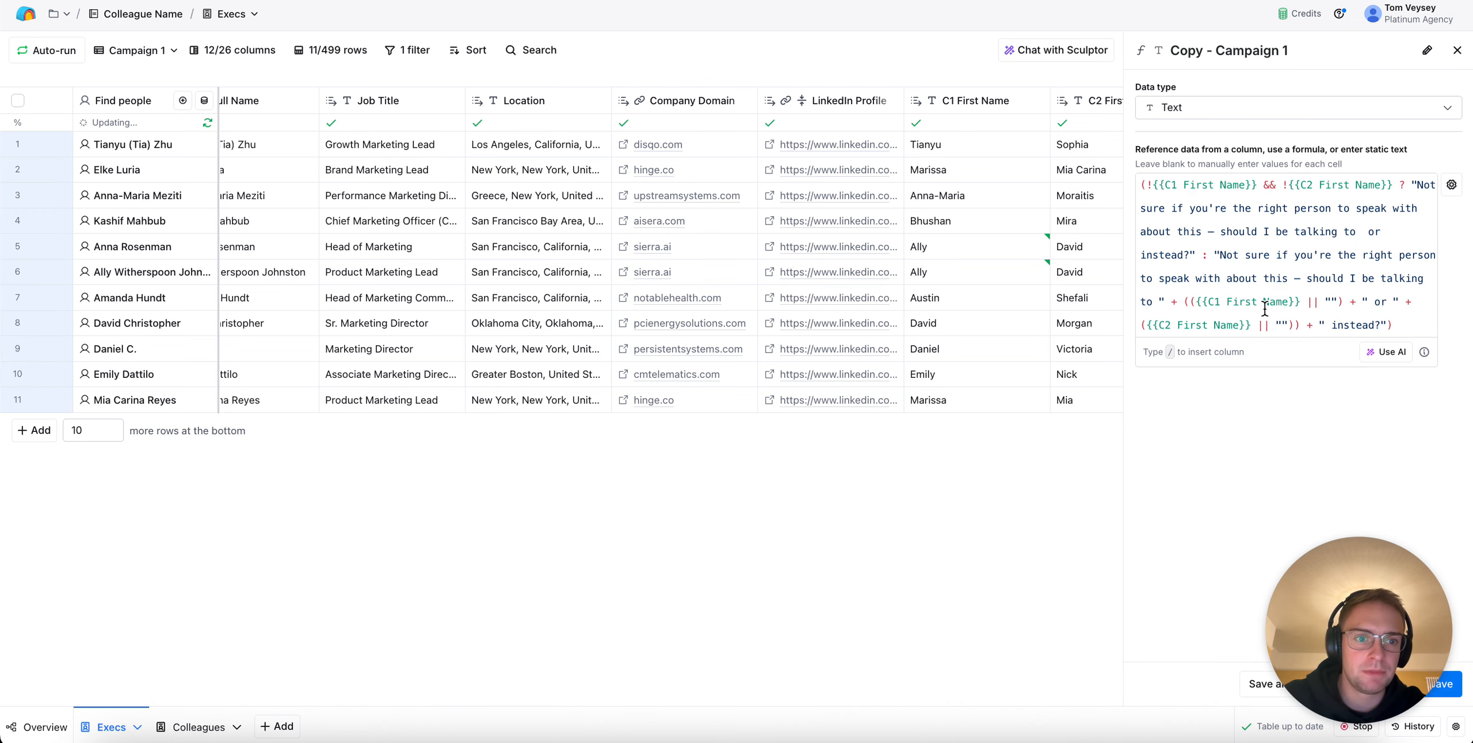
left_click(1385, 352)
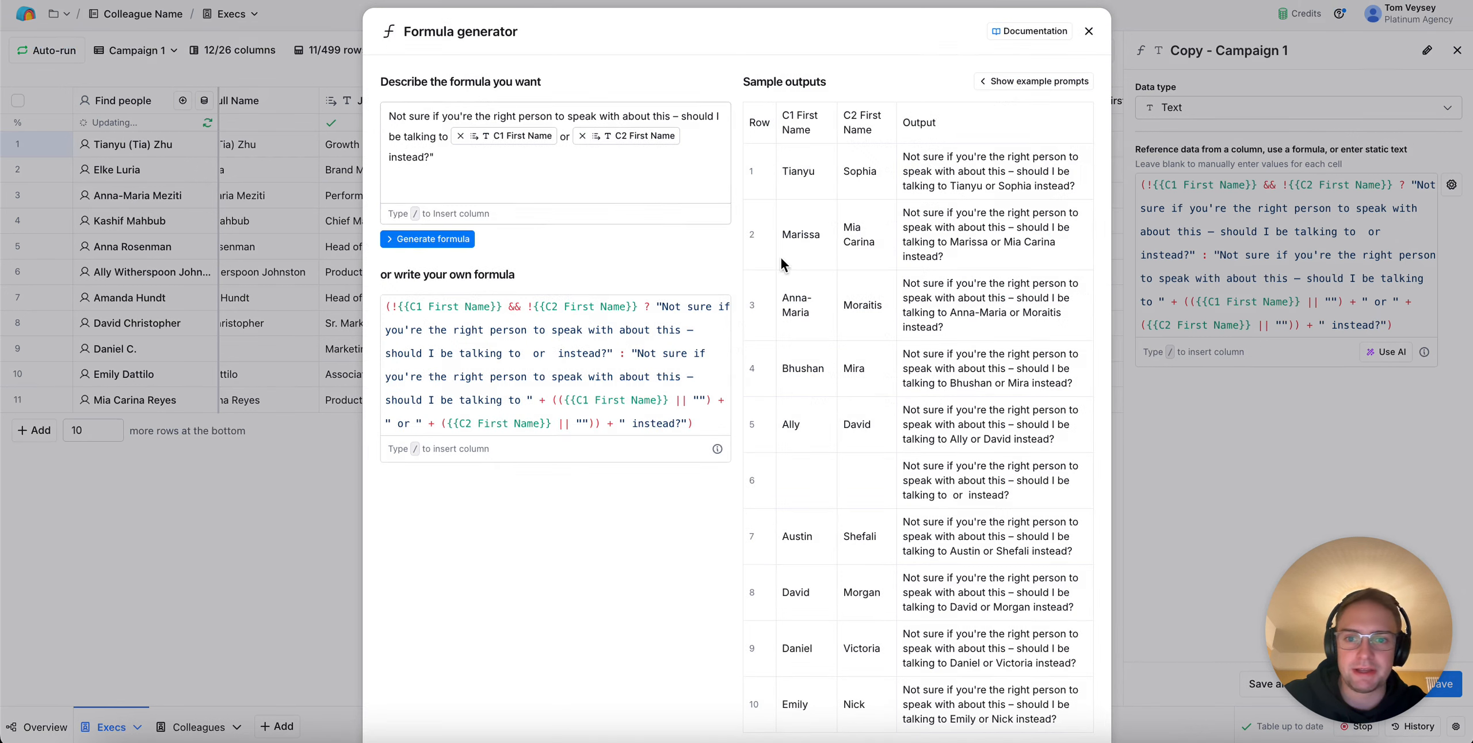
left_click(453, 158)
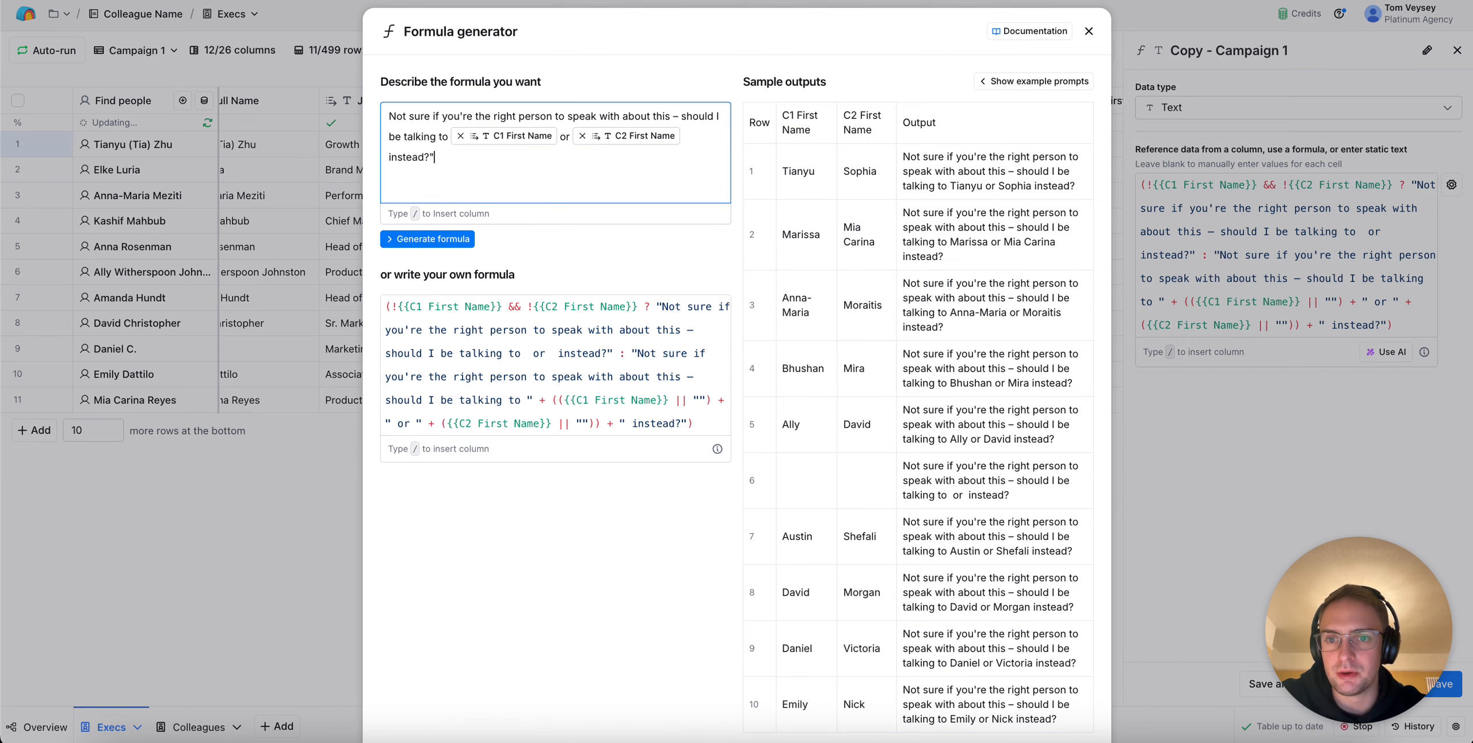
key("BackSpace")
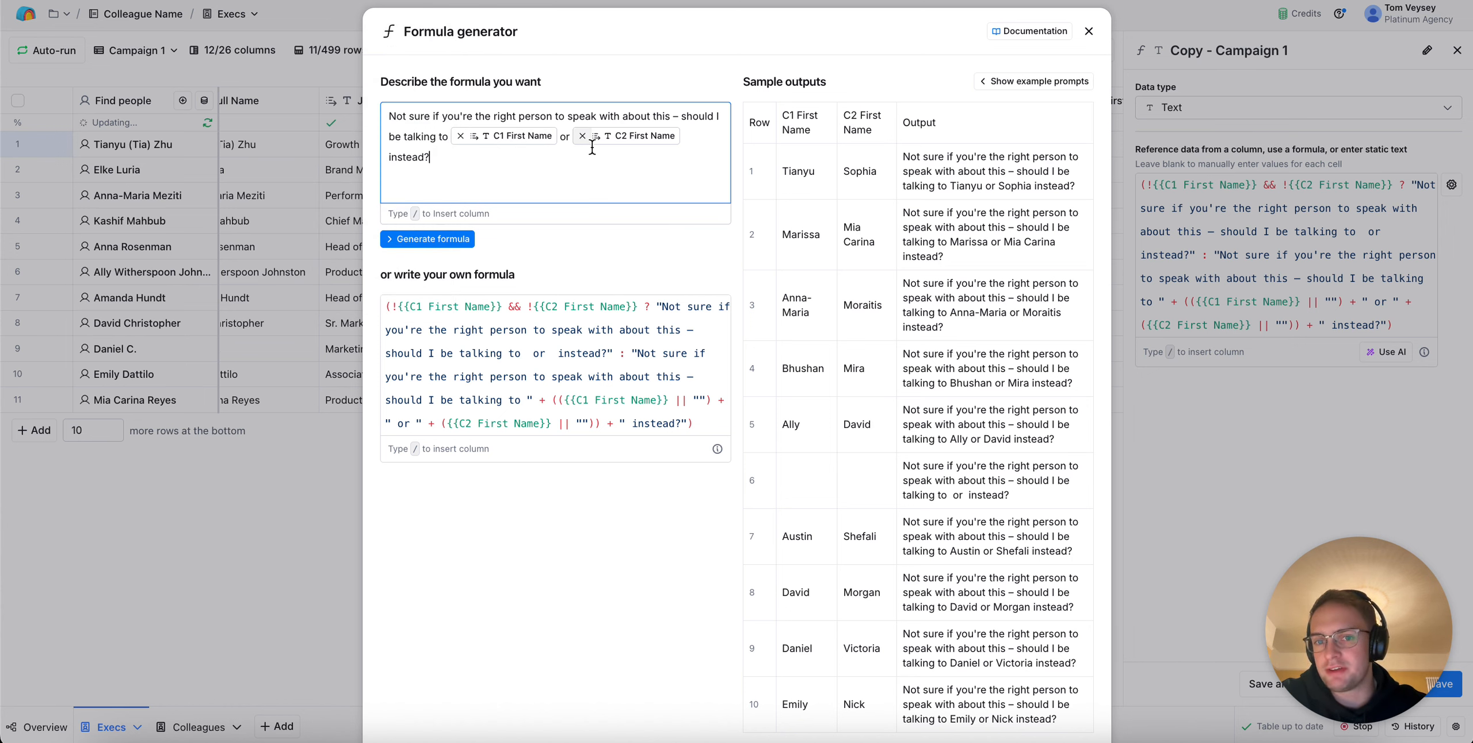
mouse_move(628, 140)
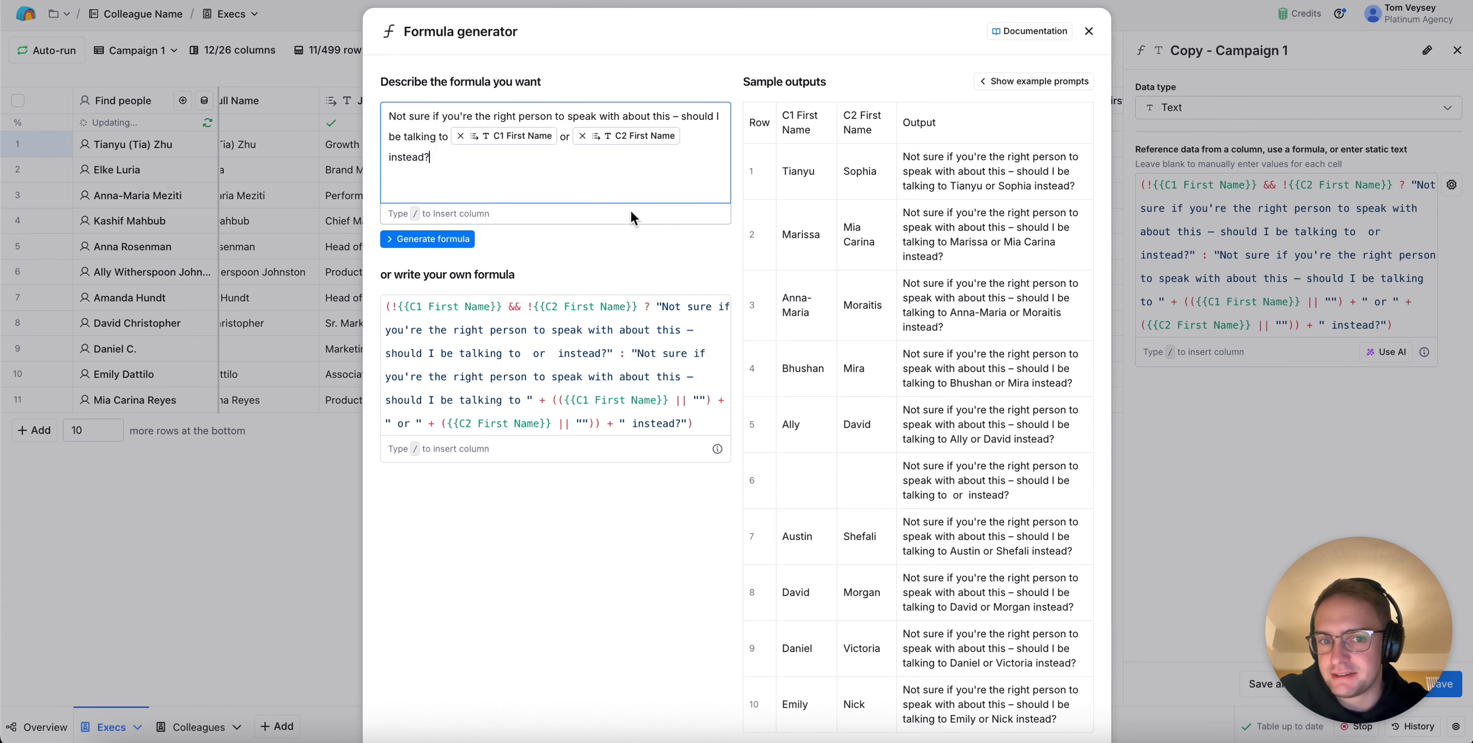
triple_click(1007, 186)
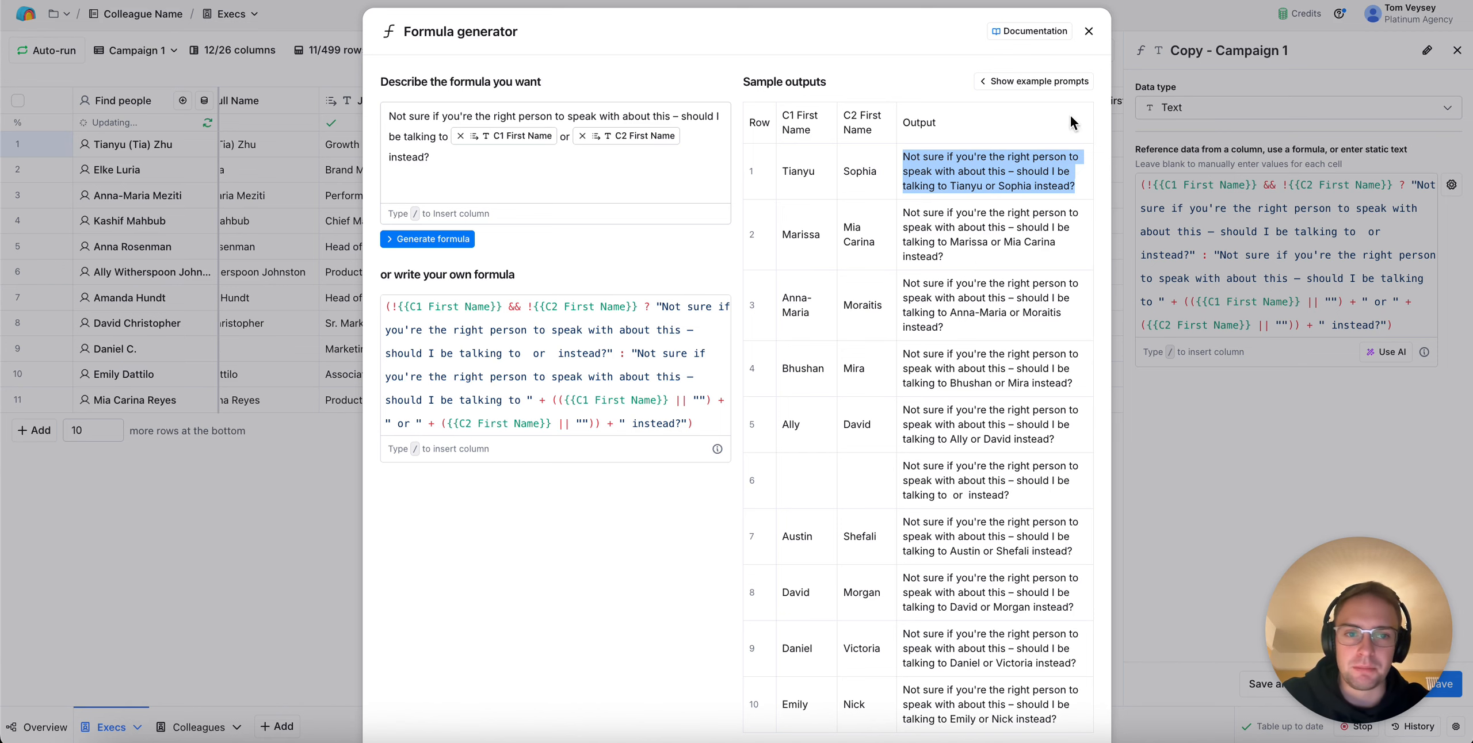
left_click(1089, 31)
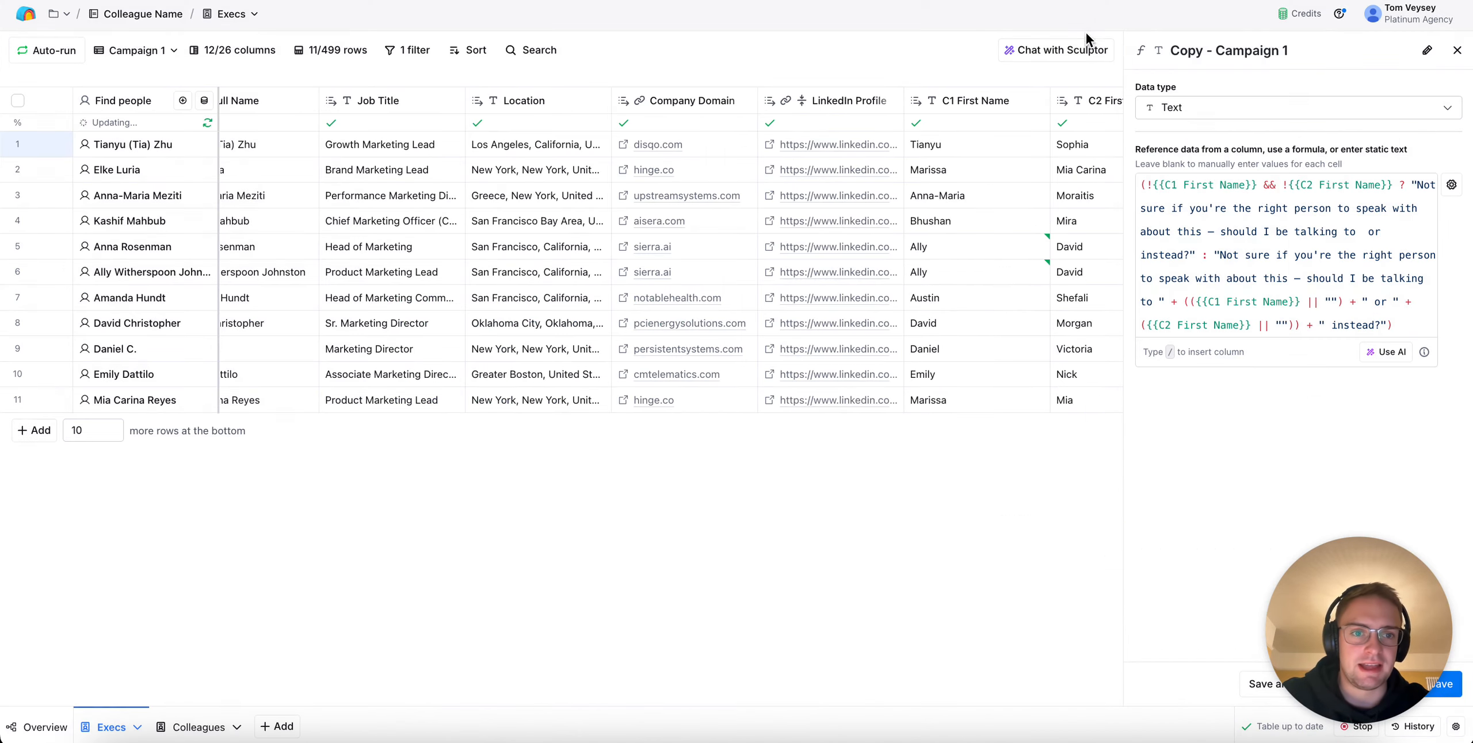
Switch to the Campaign 2 view and hide the Copy - Campaign 1 column there
left_click(141, 58)
left_click(144, 157)
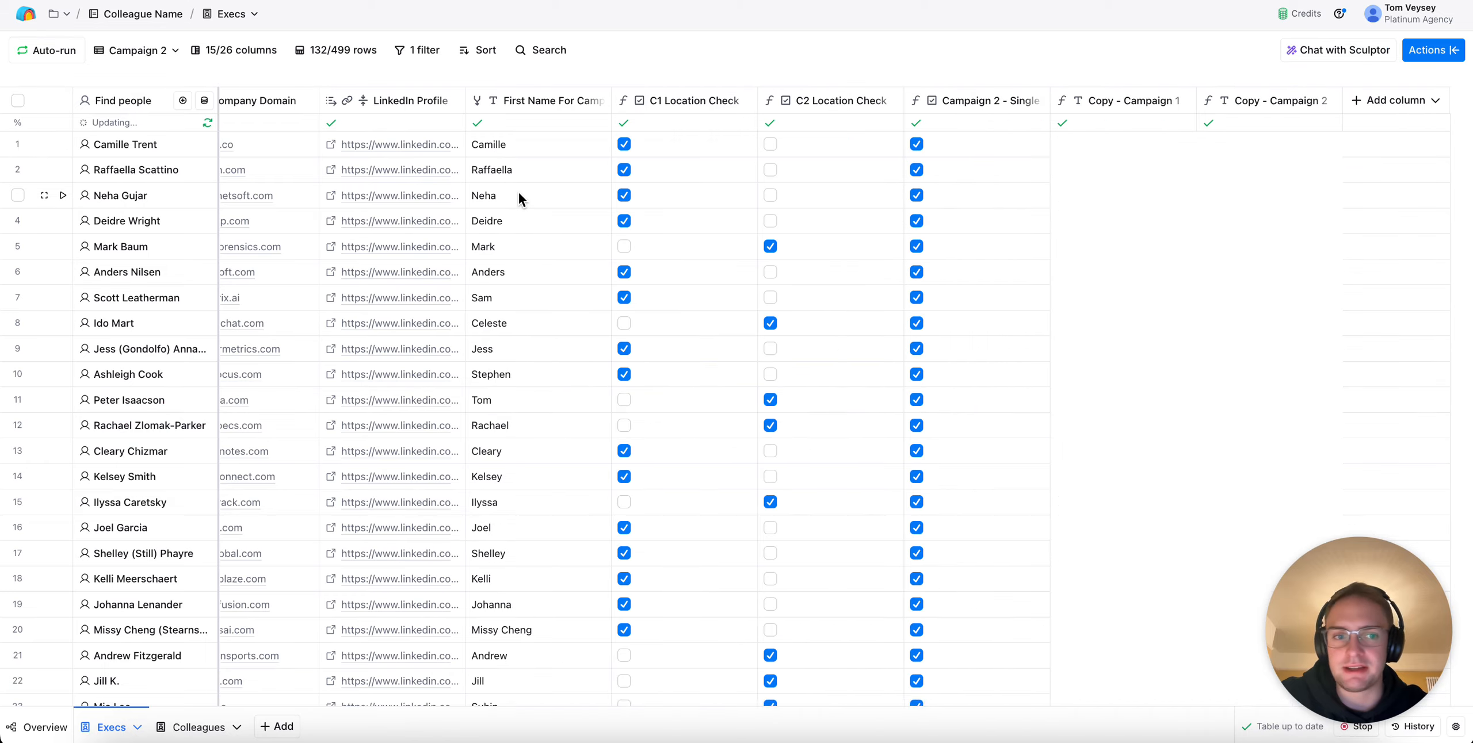
left_click(1128, 101)
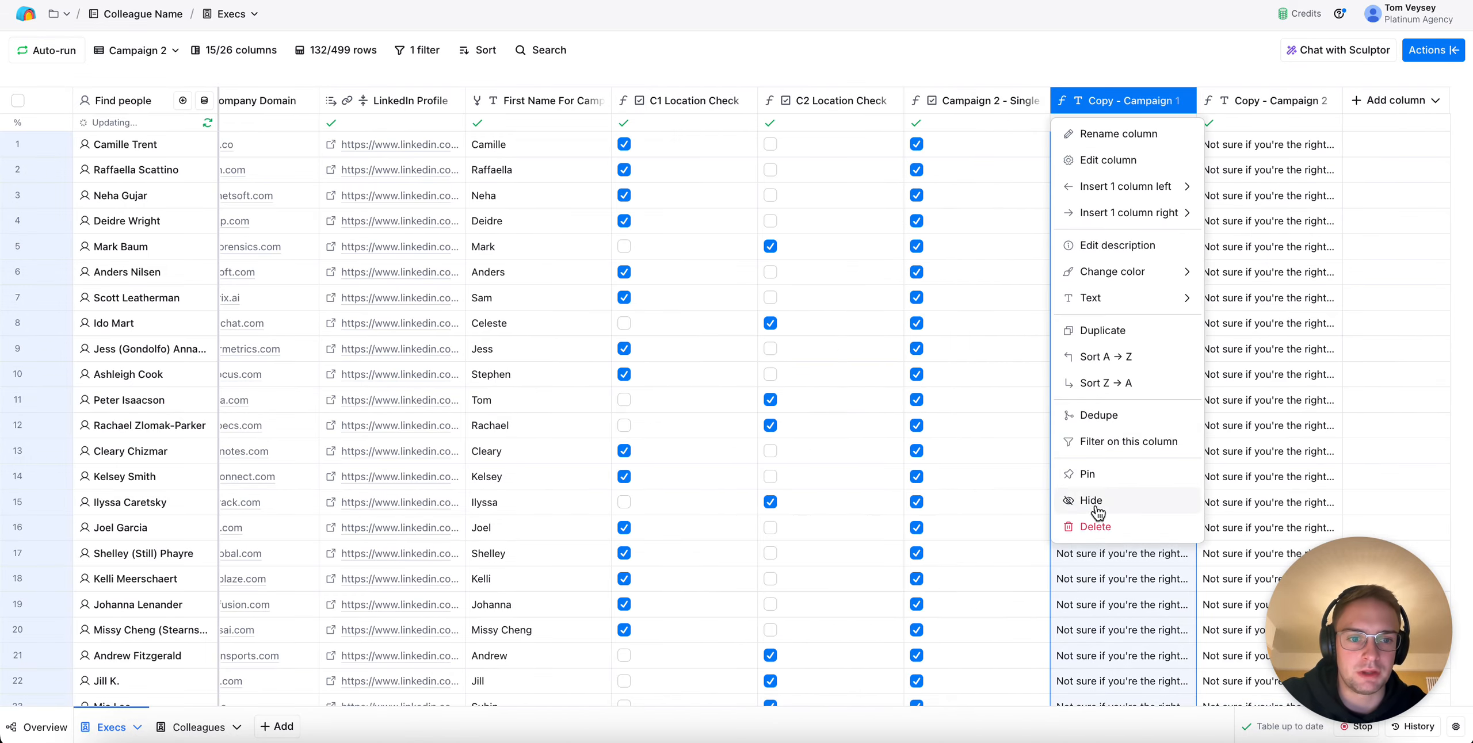
left_click(1094, 500)
Expand the first row's Copy - Campaign 2 cell to read its full message, and close it
left_click(1243, 147)
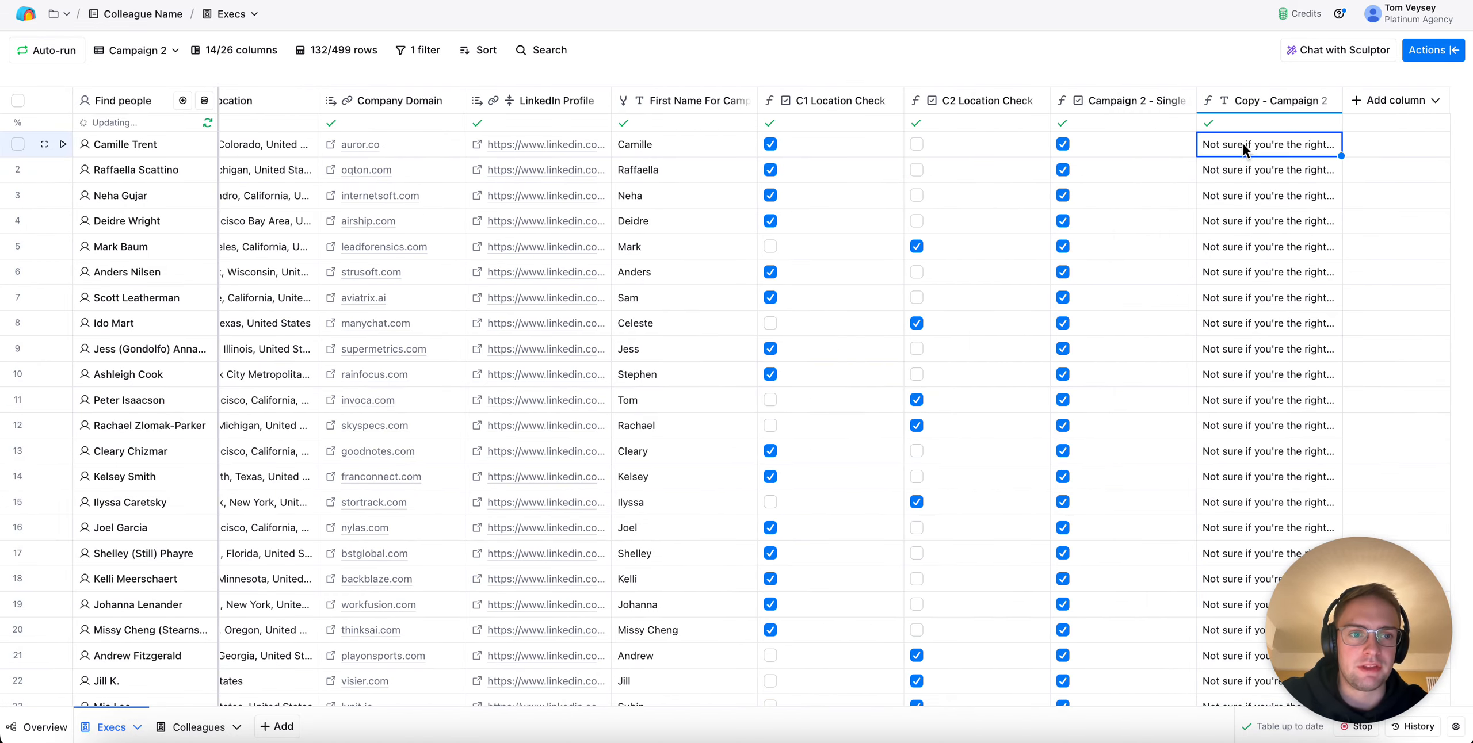
left_click(1243, 148)
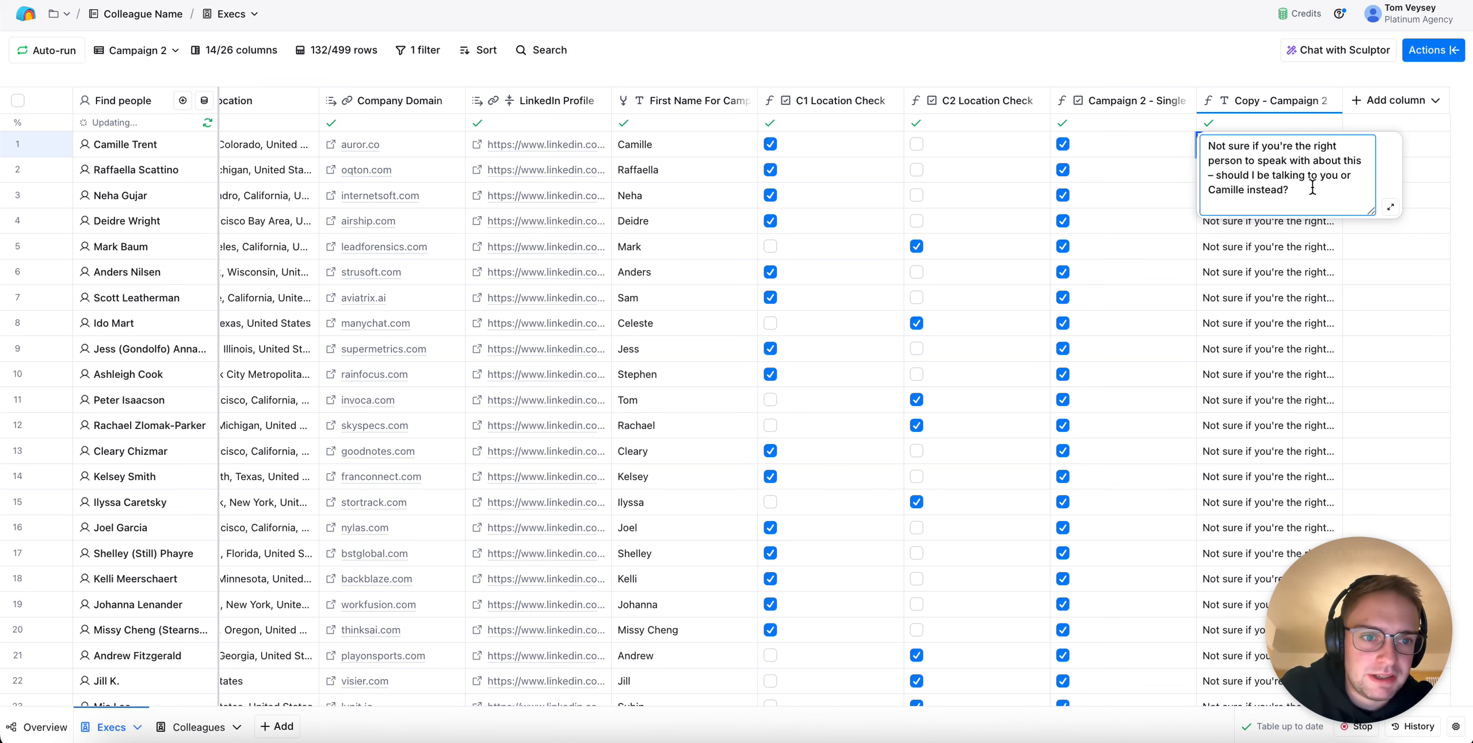
left_click(1248, 68)
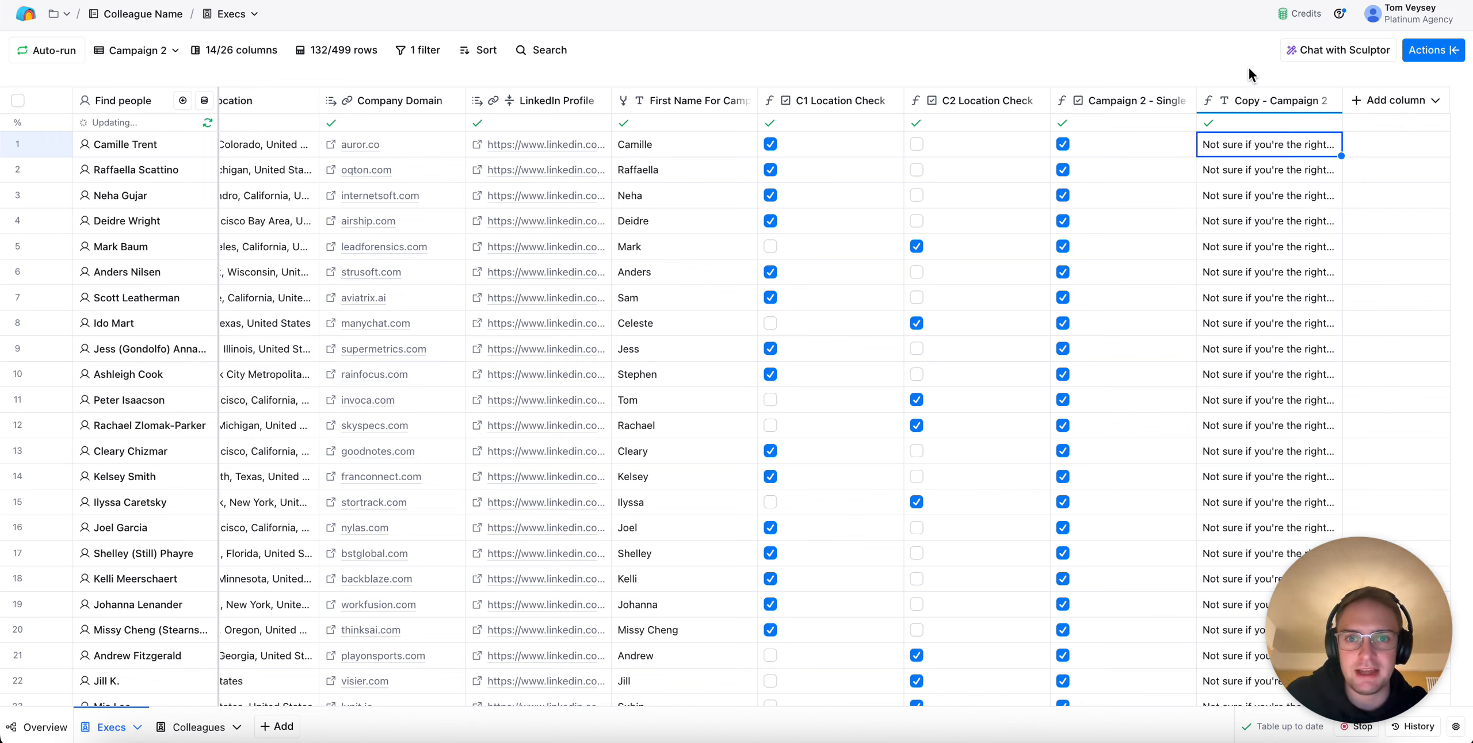